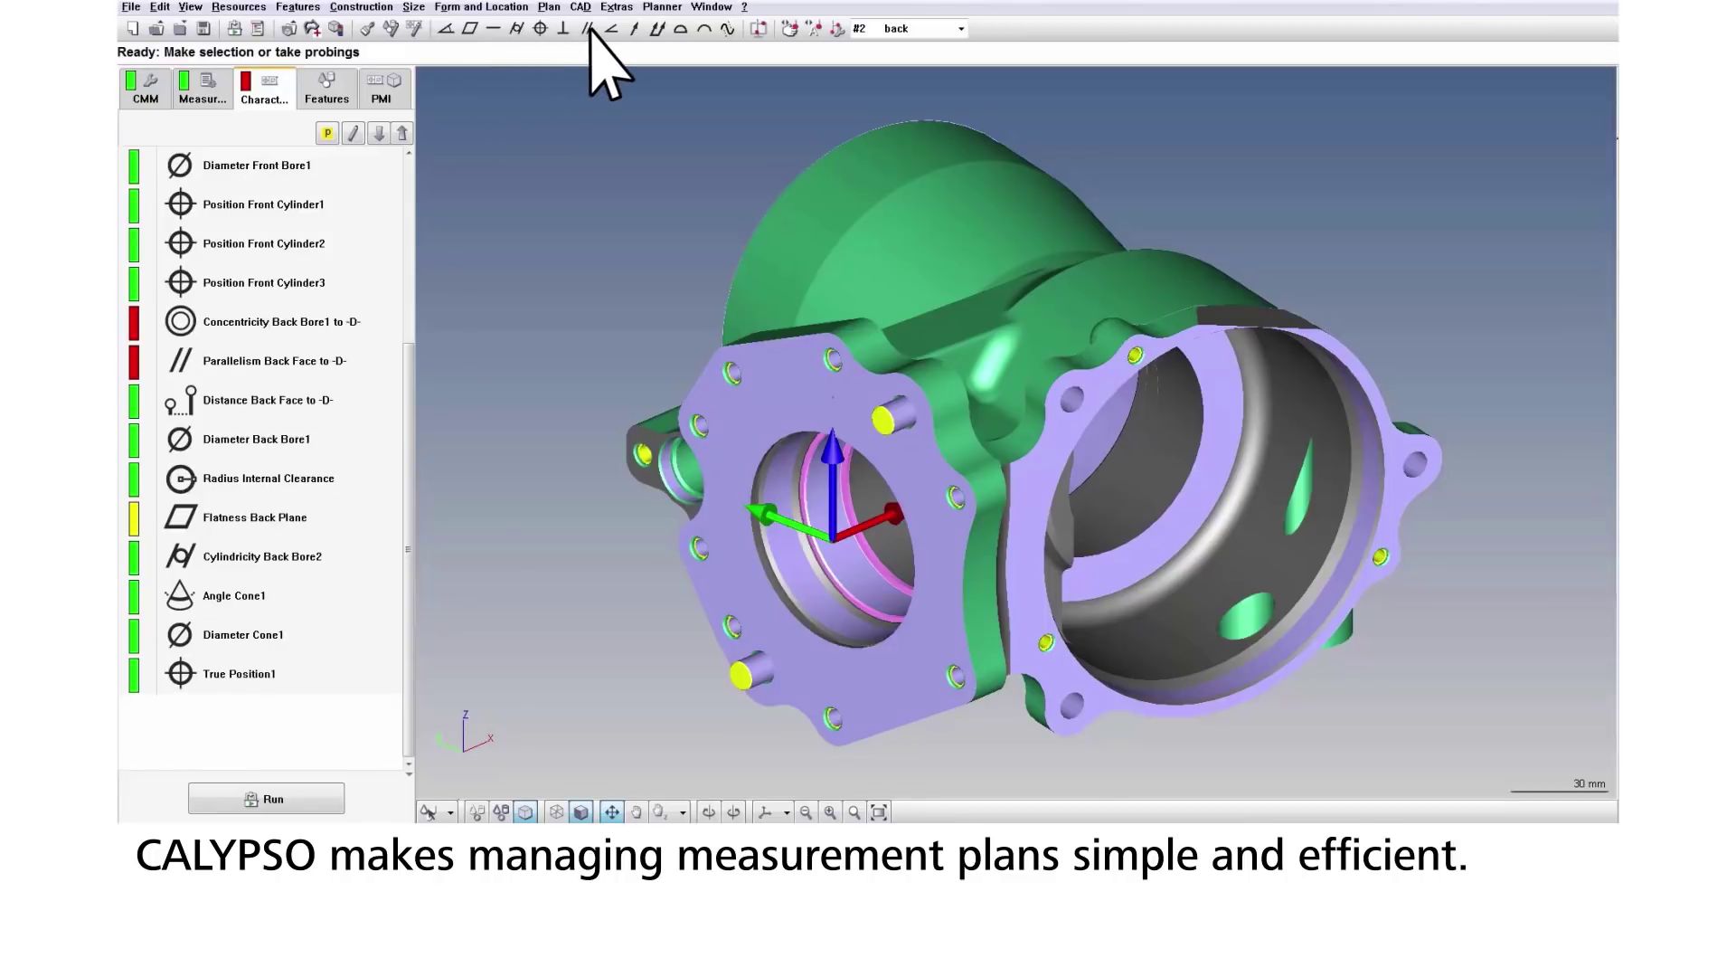
Insert Parallelism1 on Plane -D- with Back Face as primary datum and 0.07 tolerance.
click(589, 29)
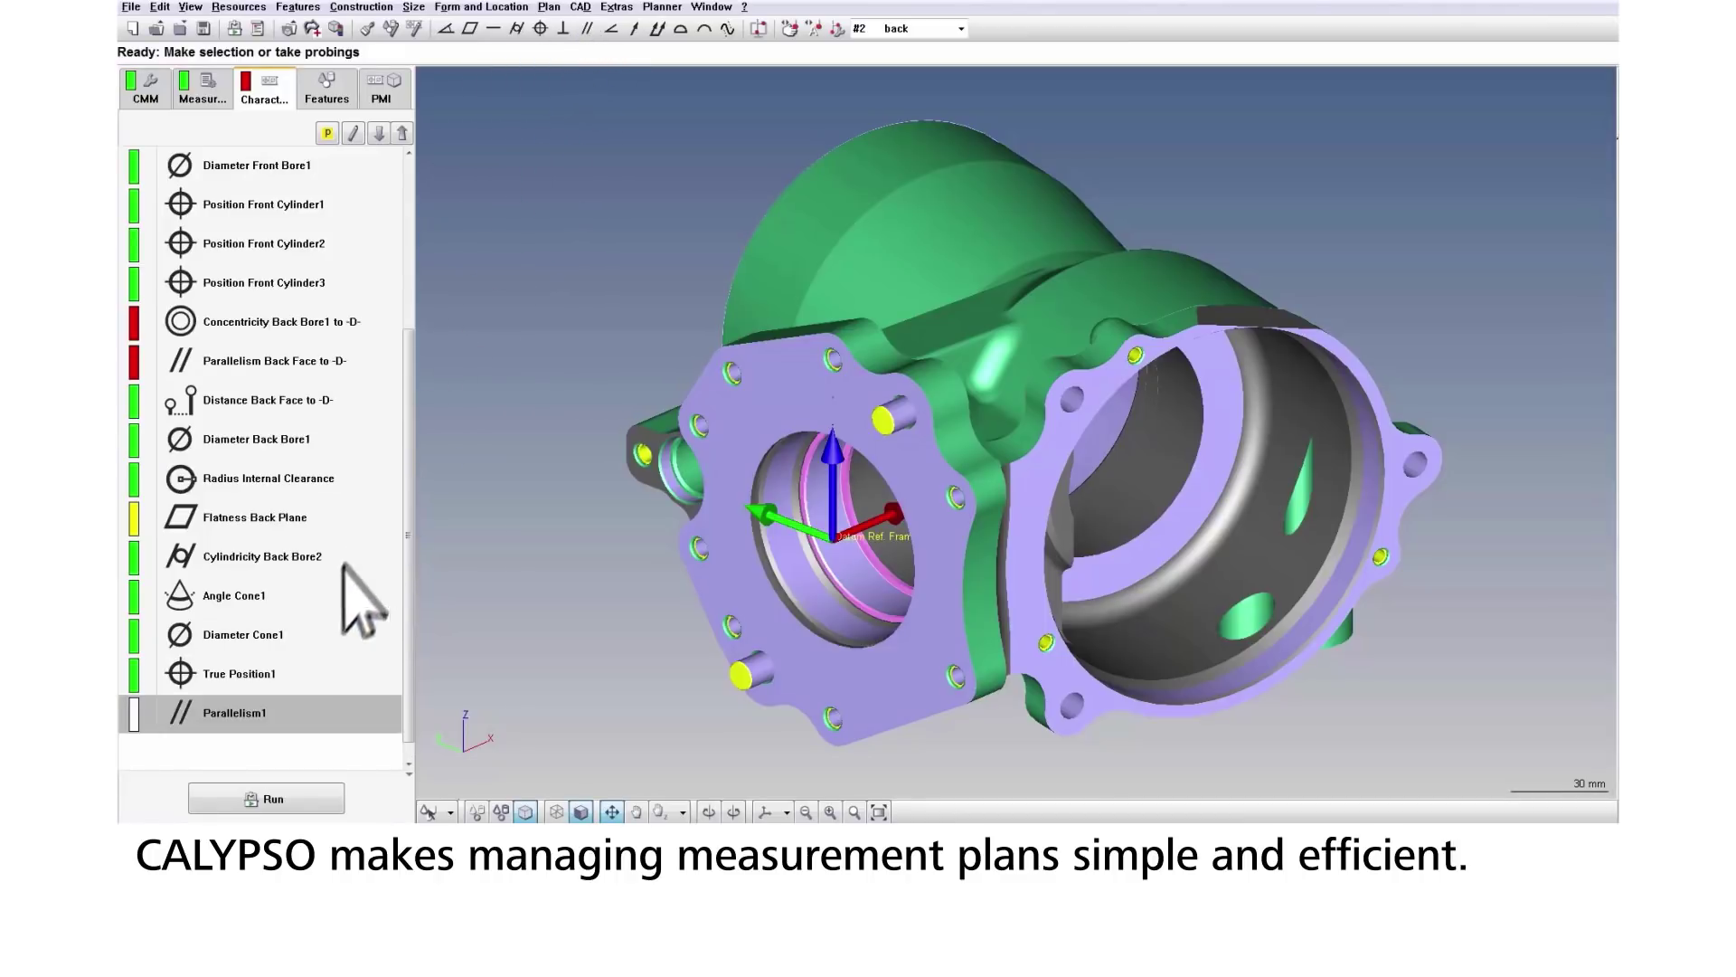
double_click(284, 705)
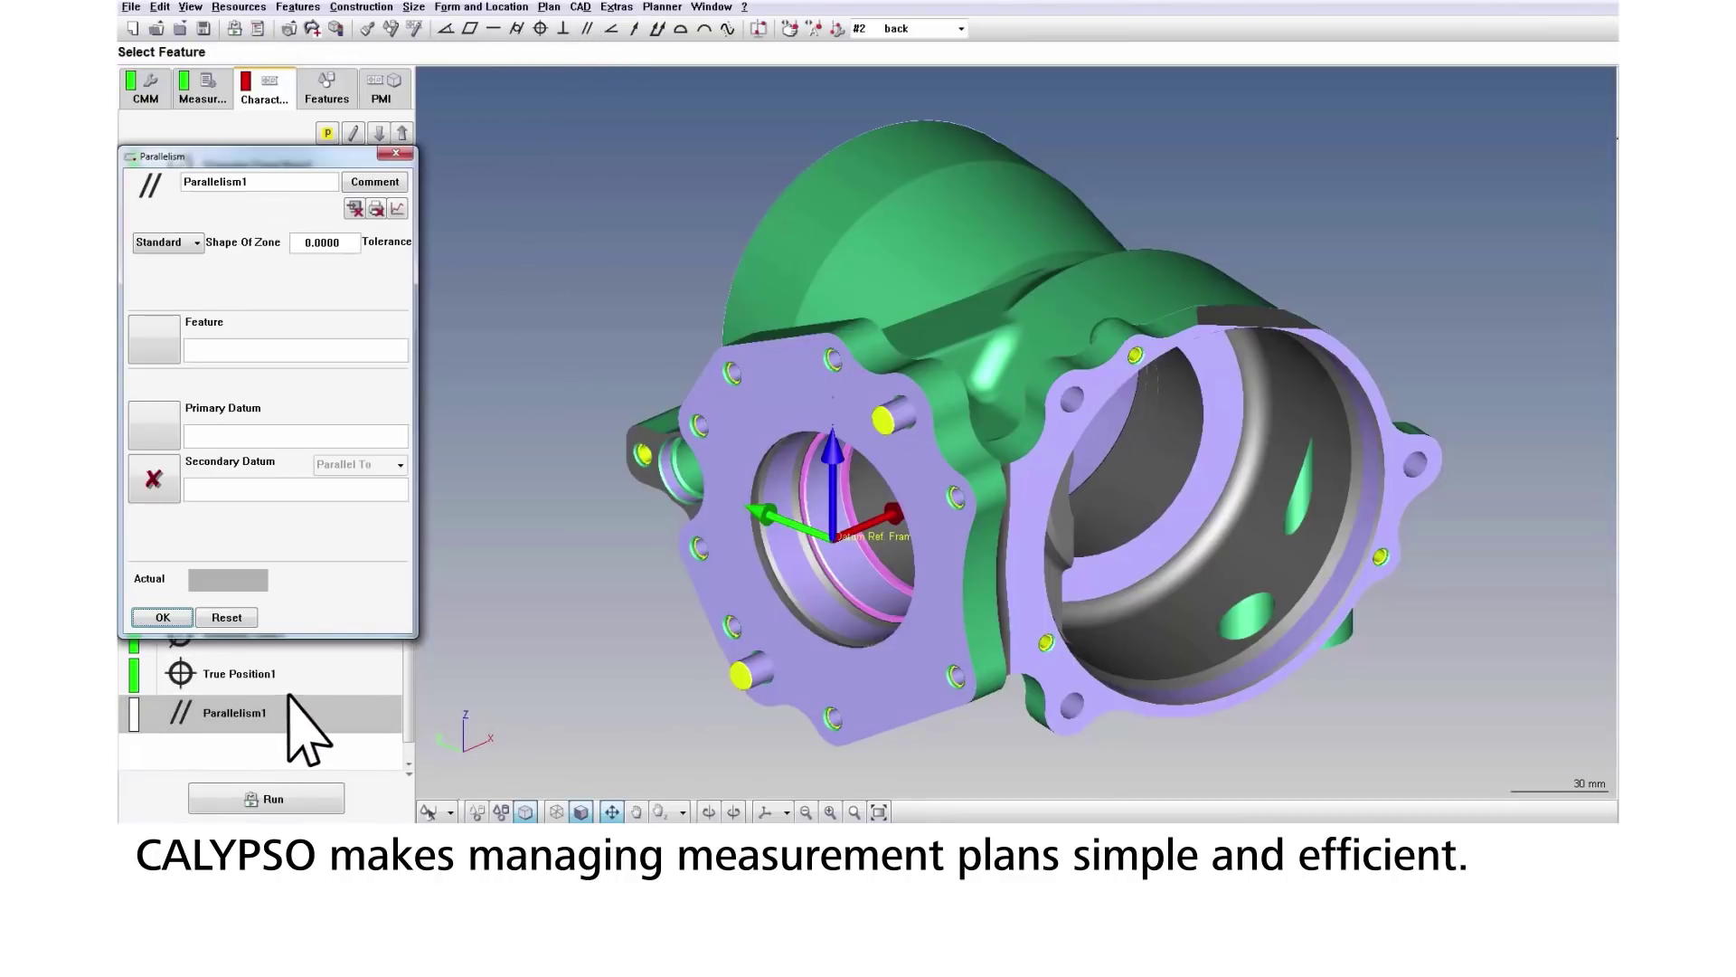
click(1034, 497)
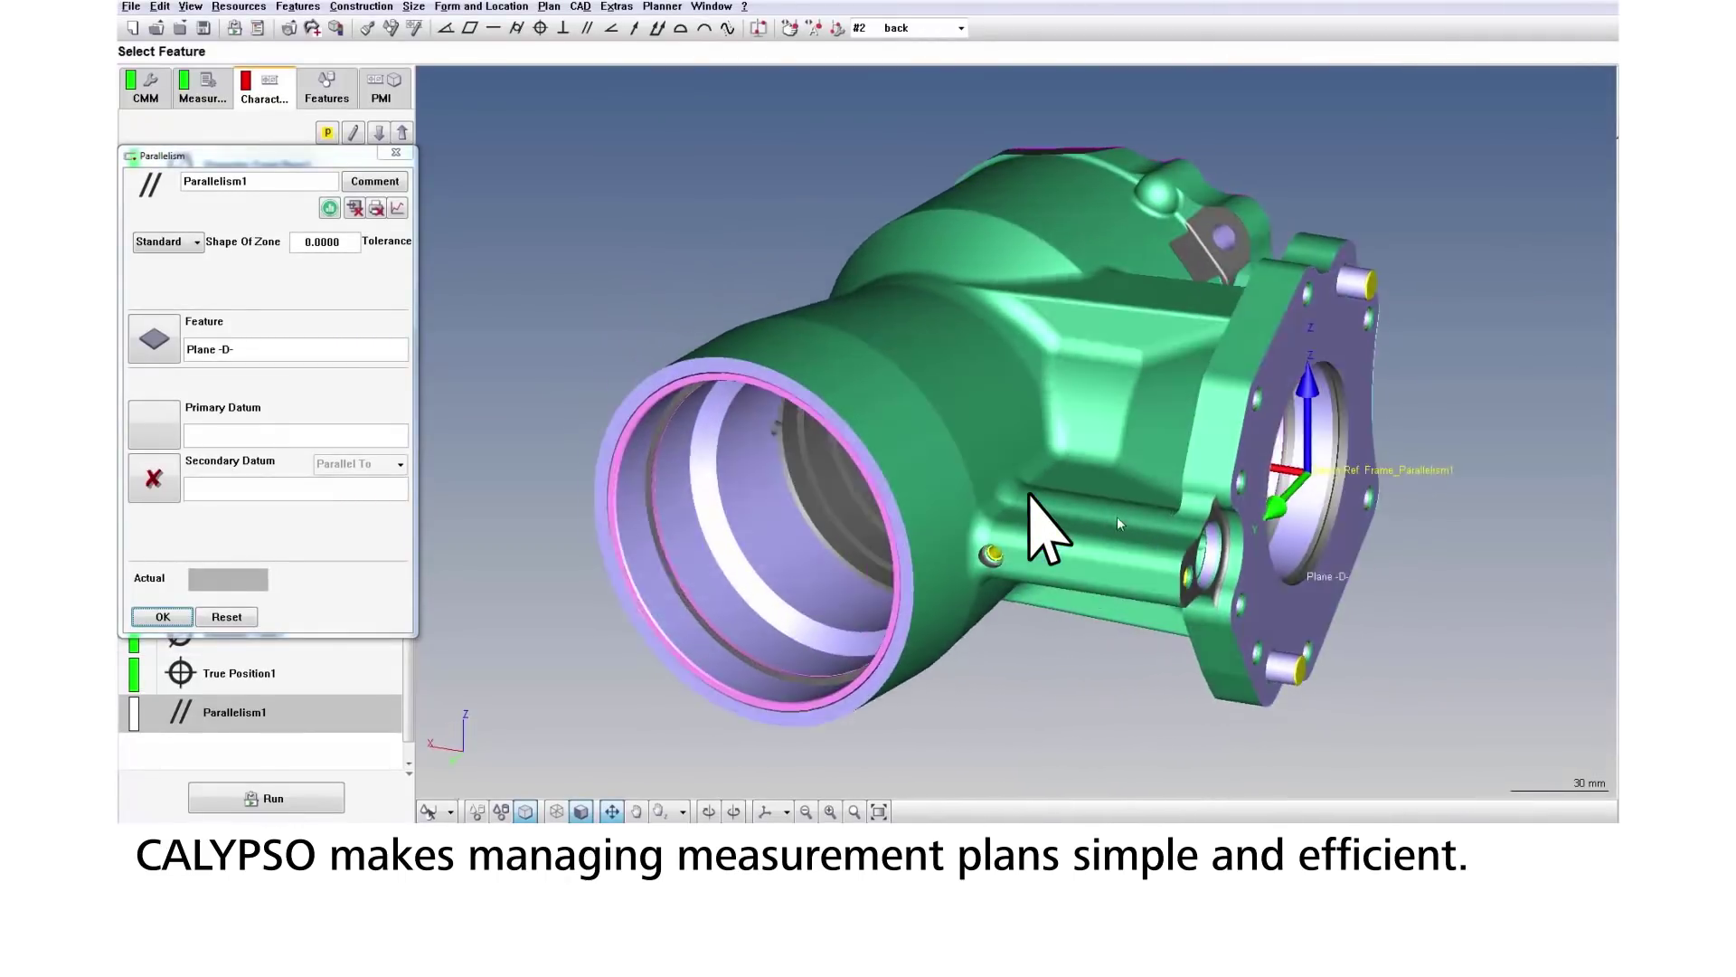
click(900, 664)
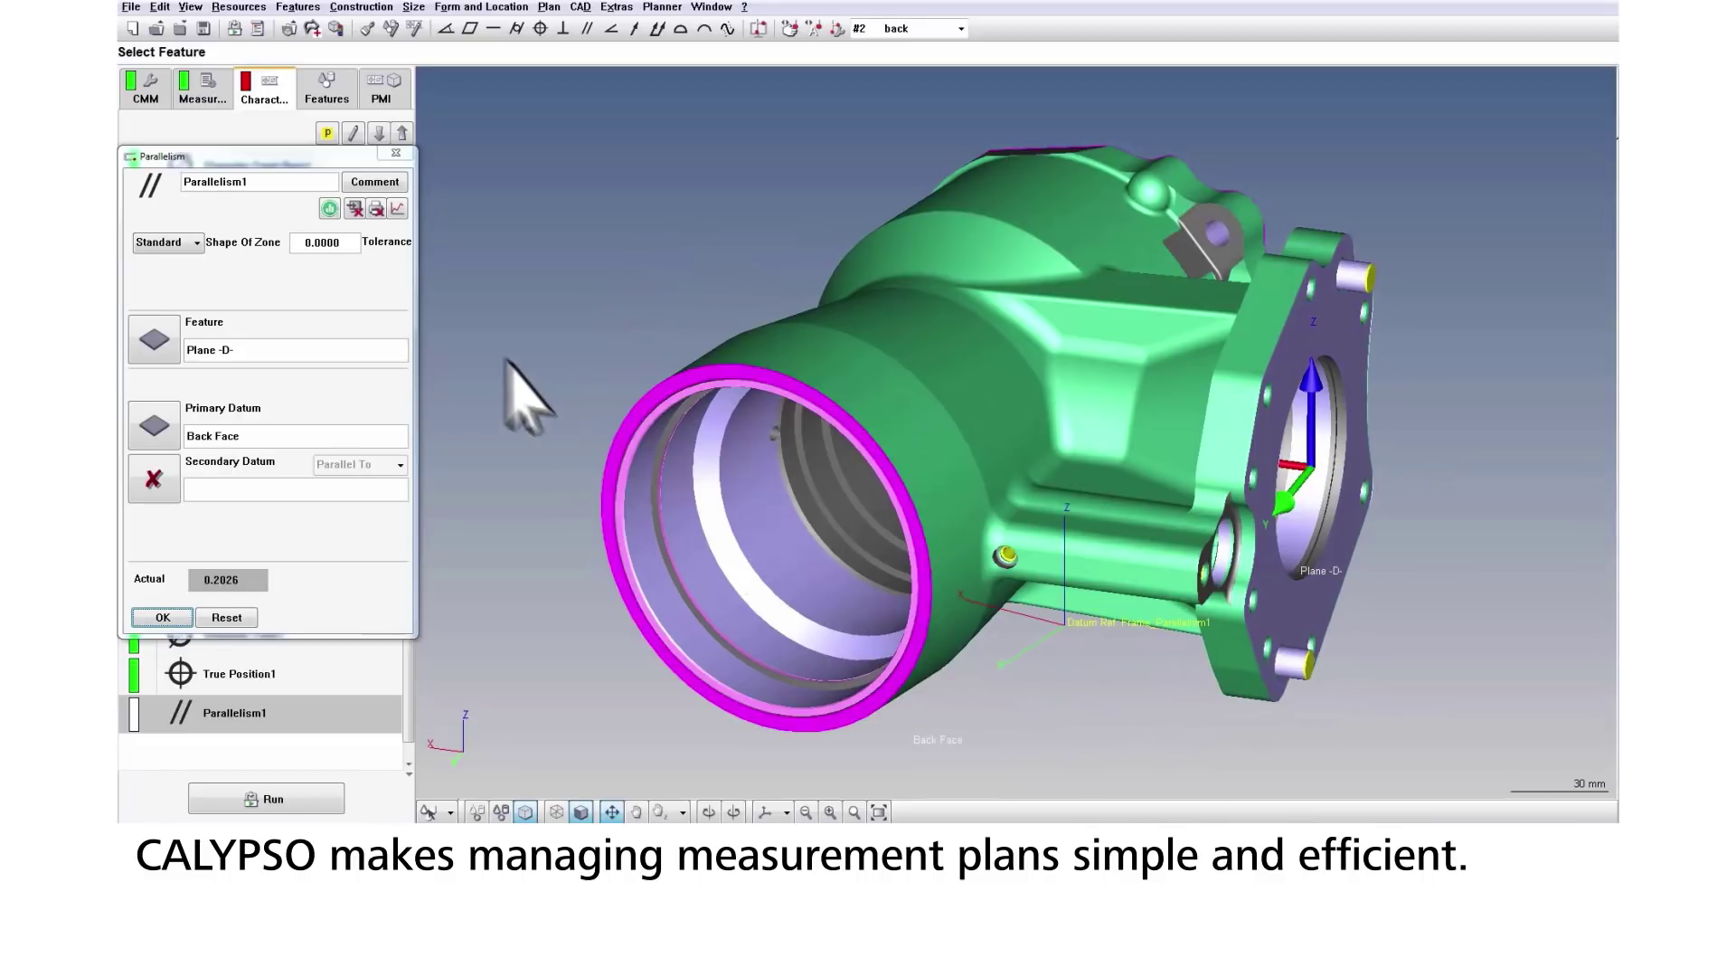
click(344, 241)
text(7)
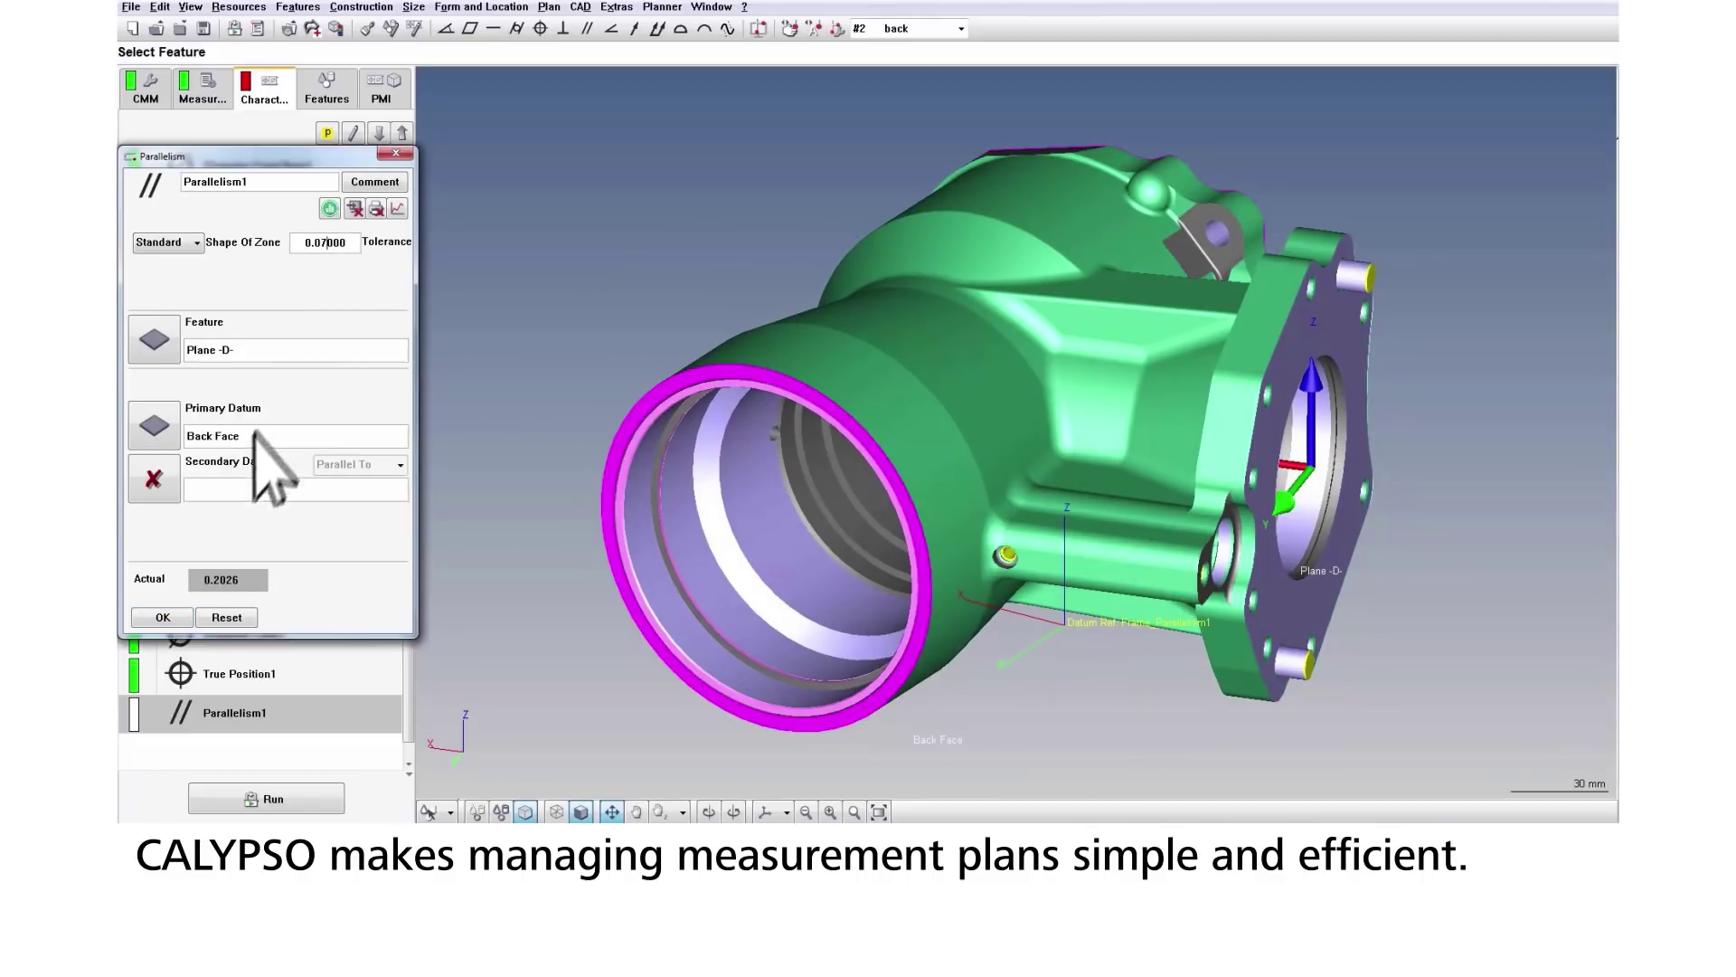
click(163, 617)
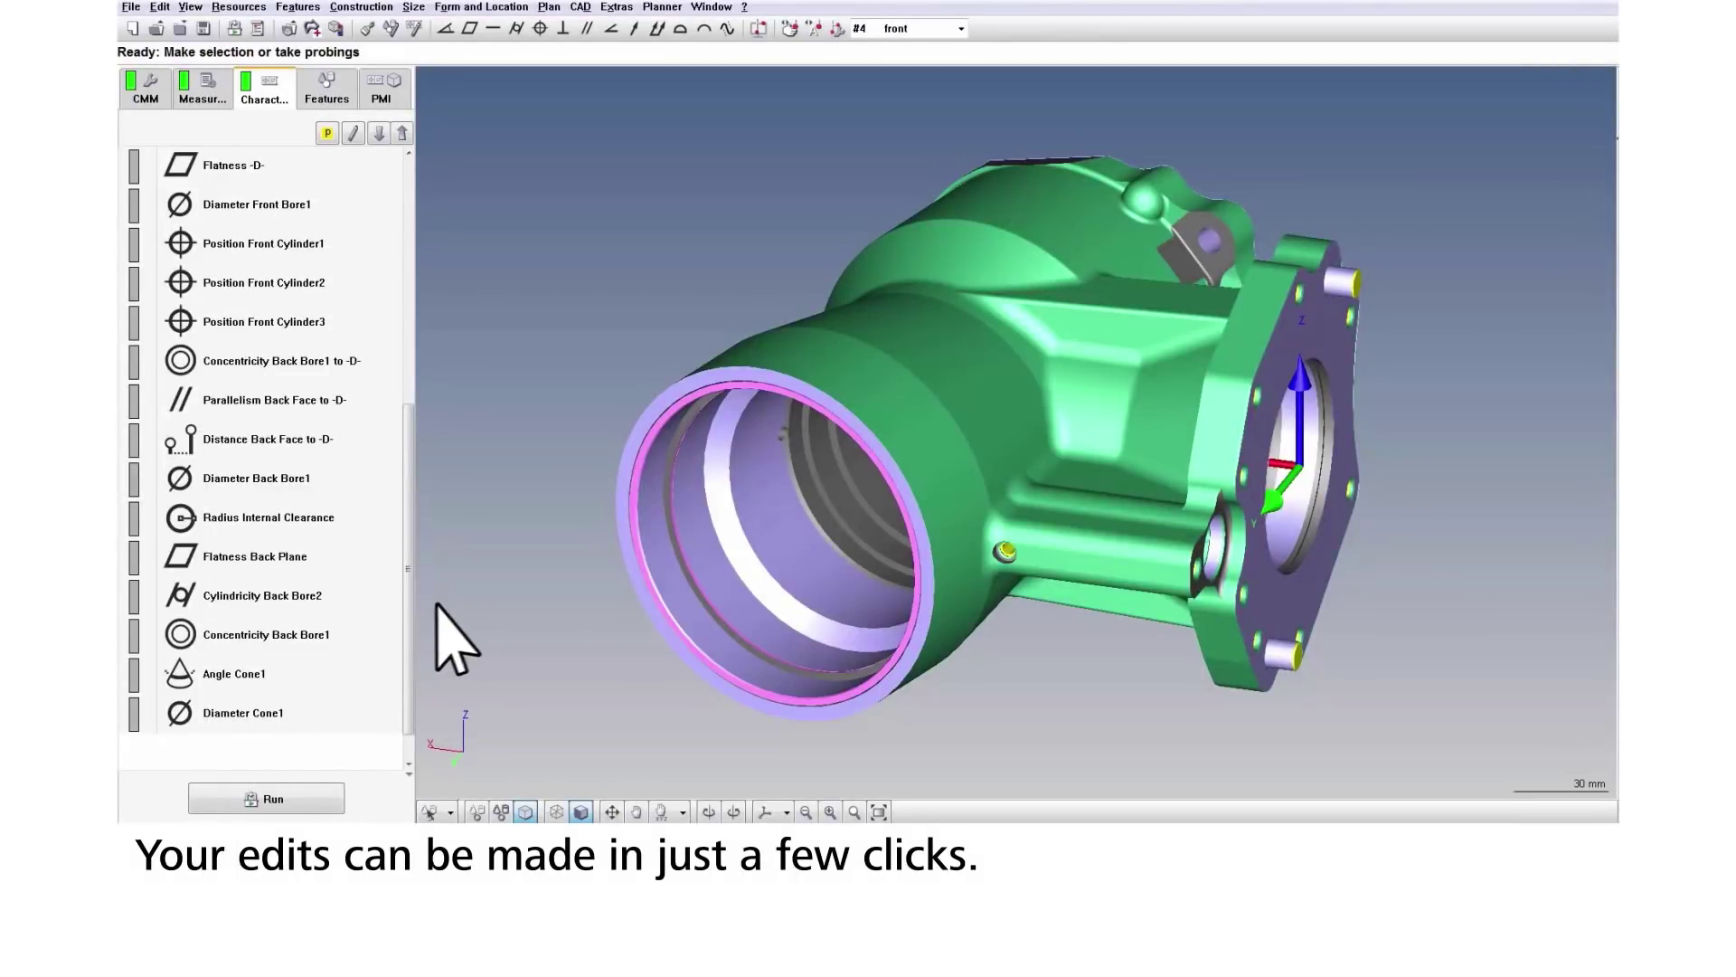
Give Concentricity Back Bore1 primary datum Internal Cylinder and an MMC feature modifier.
double_click(336, 621)
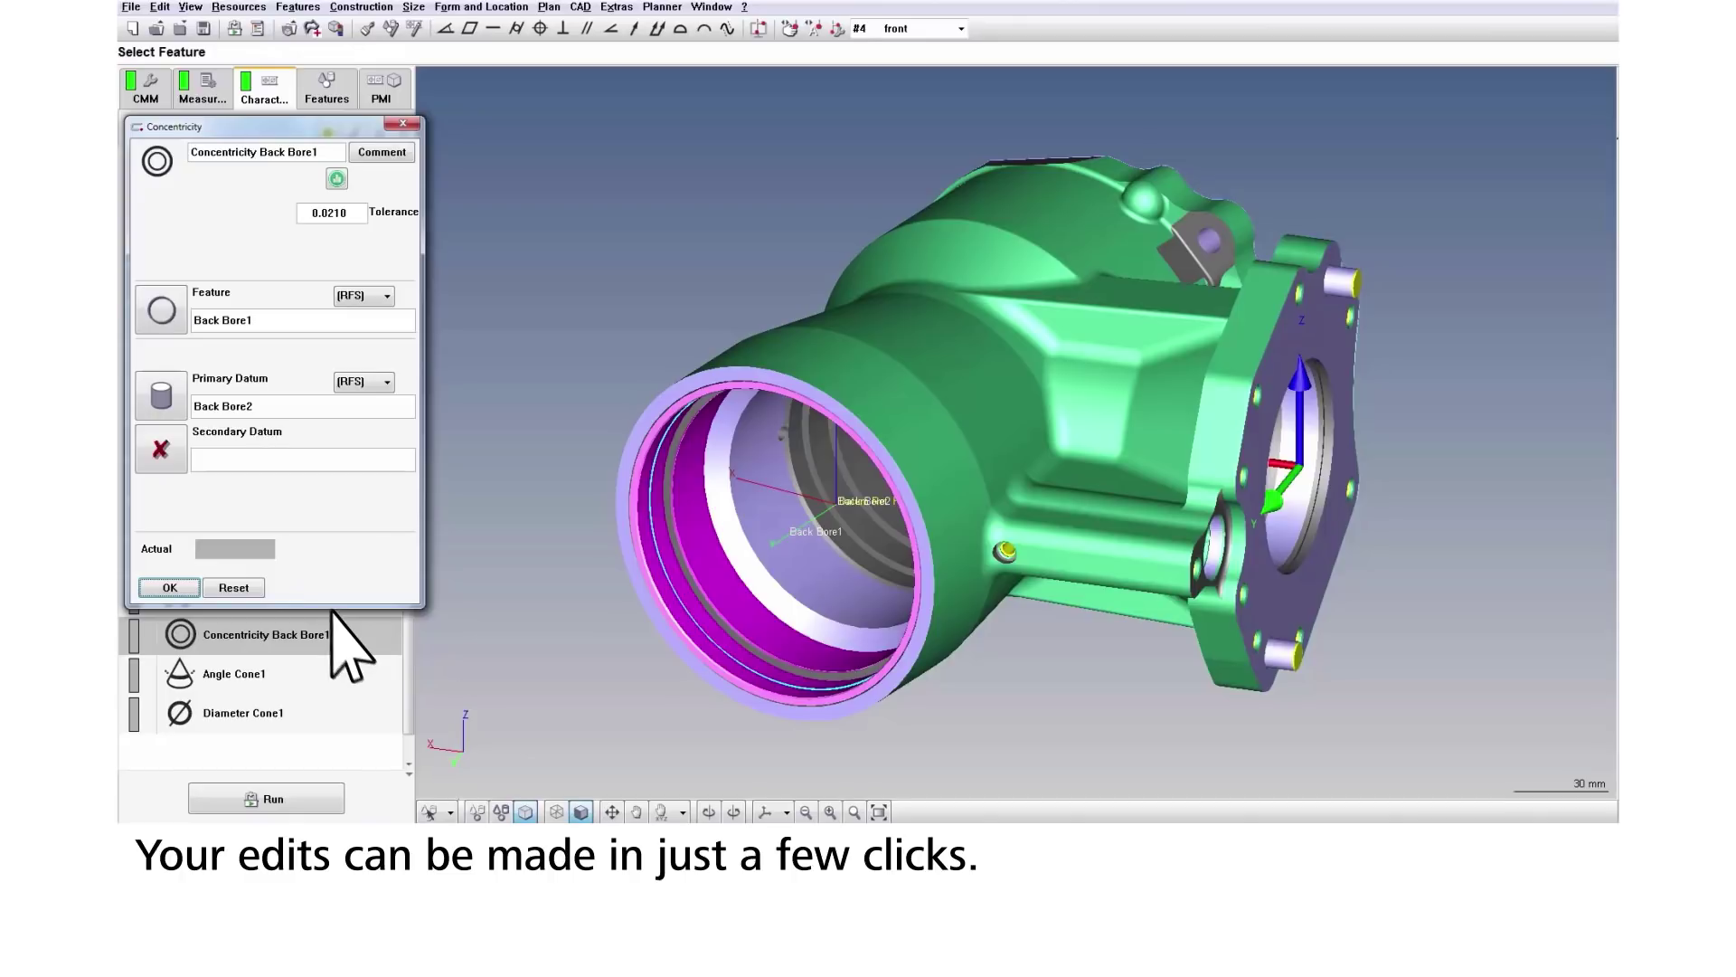
click(176, 375)
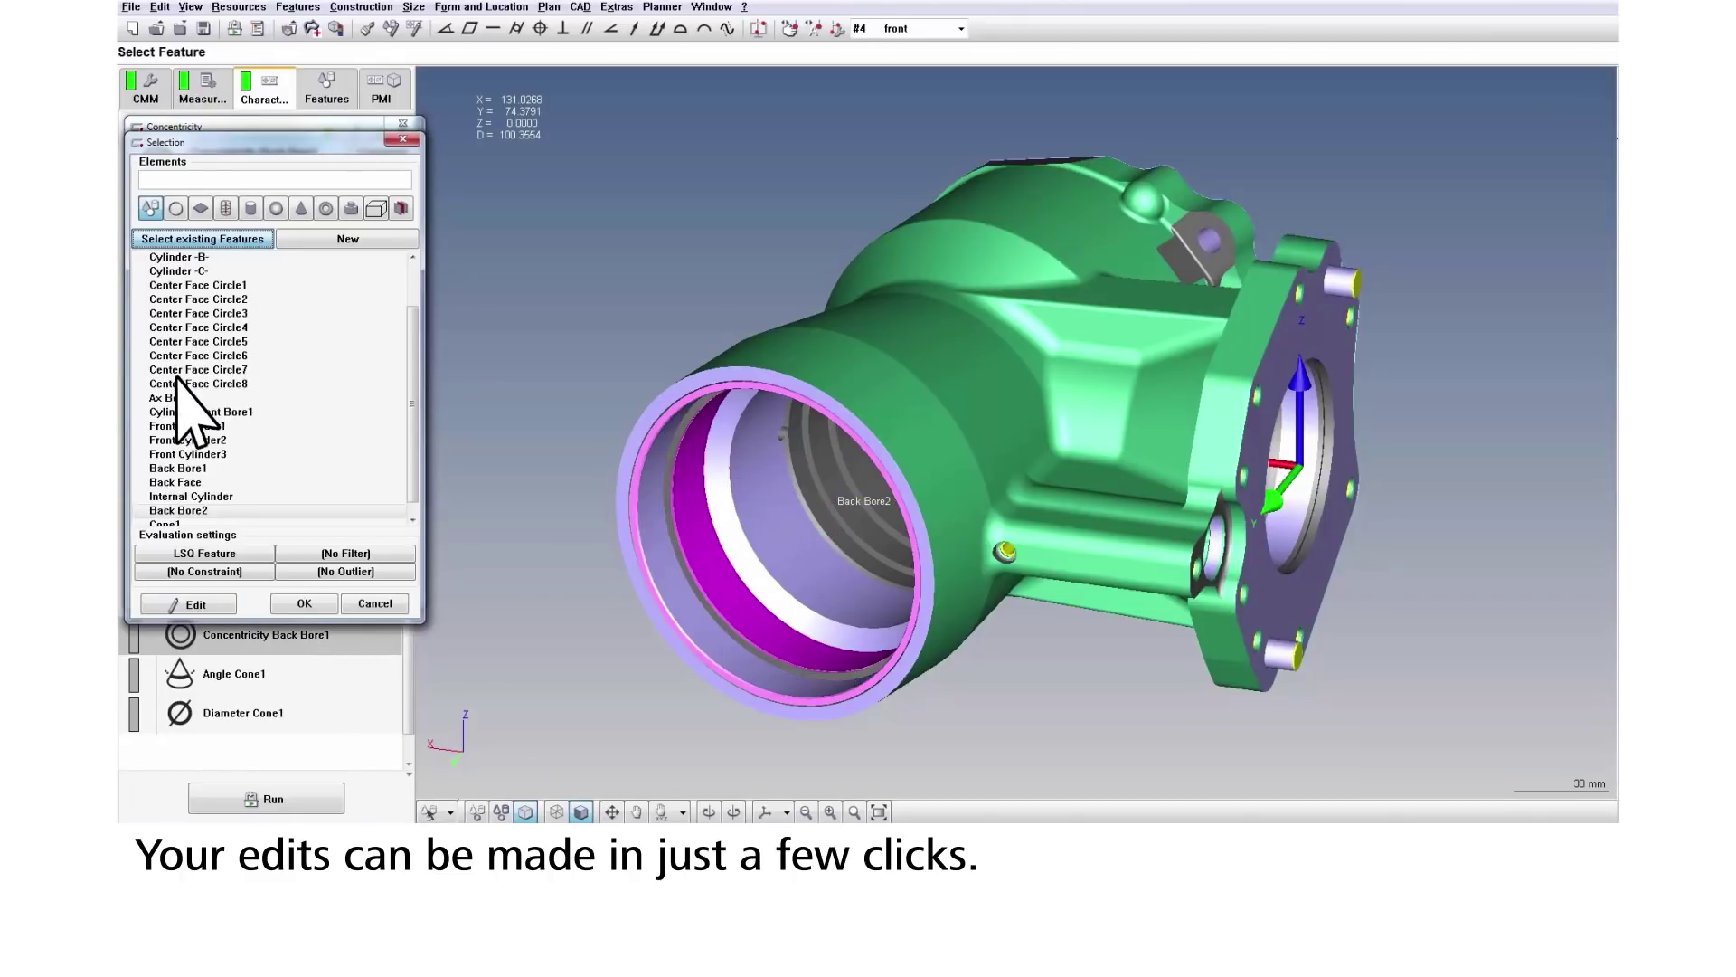
click(272, 494)
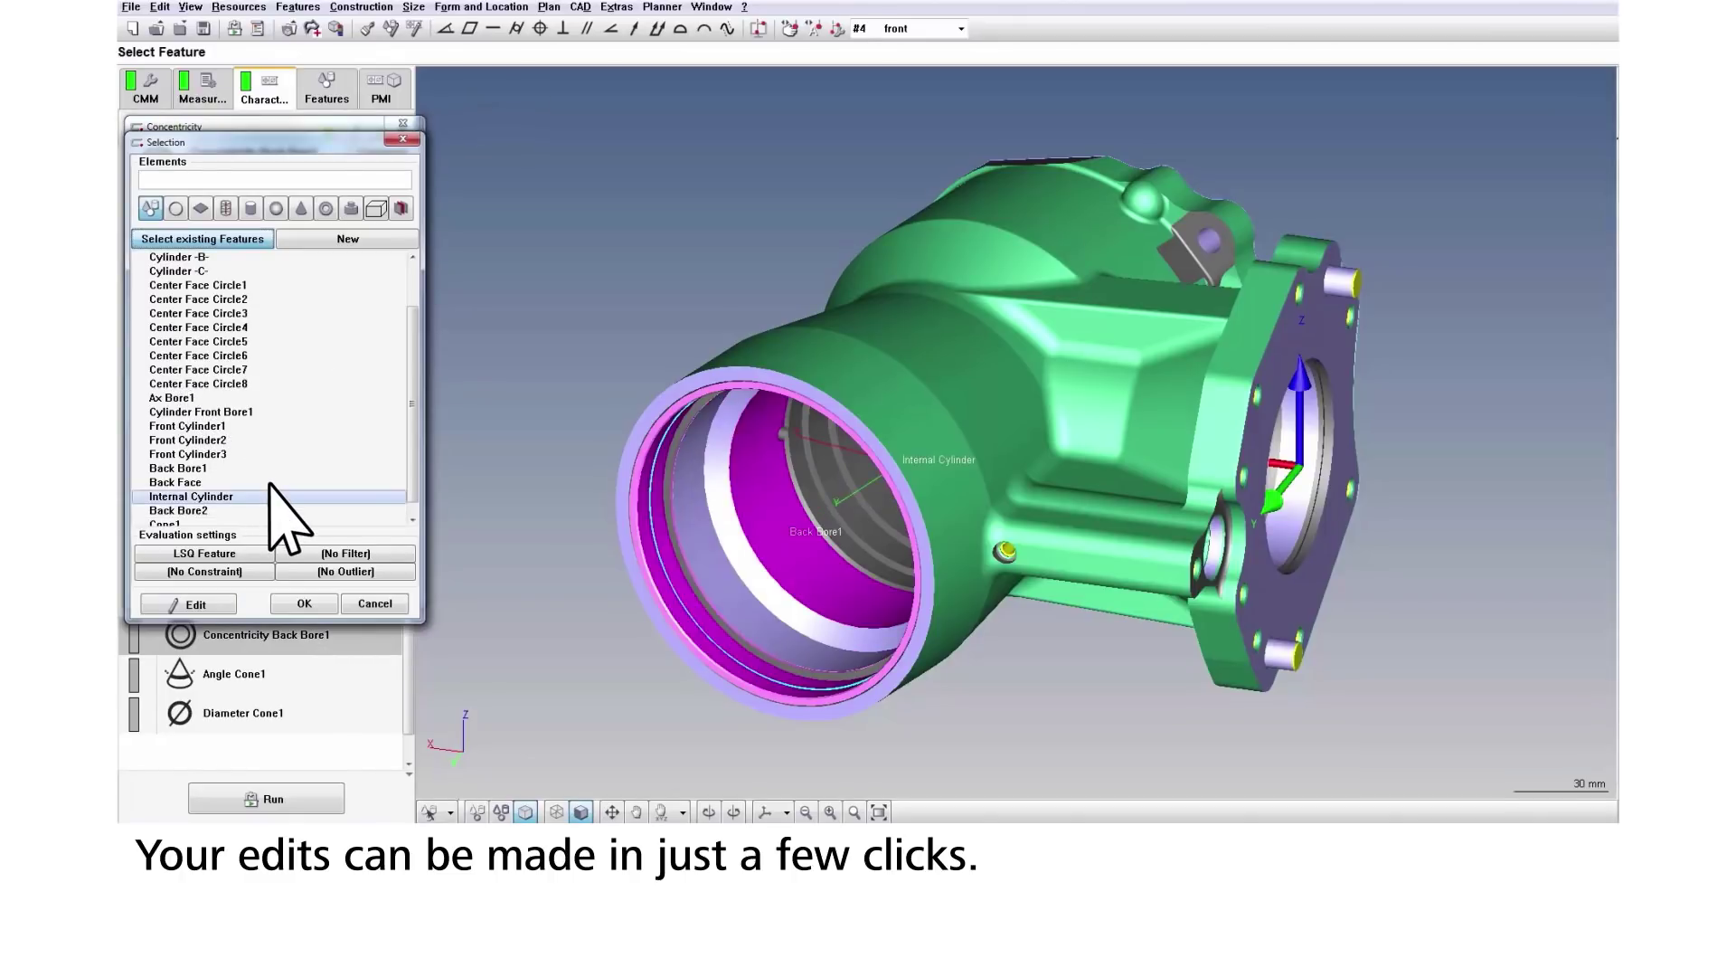
click(292, 594)
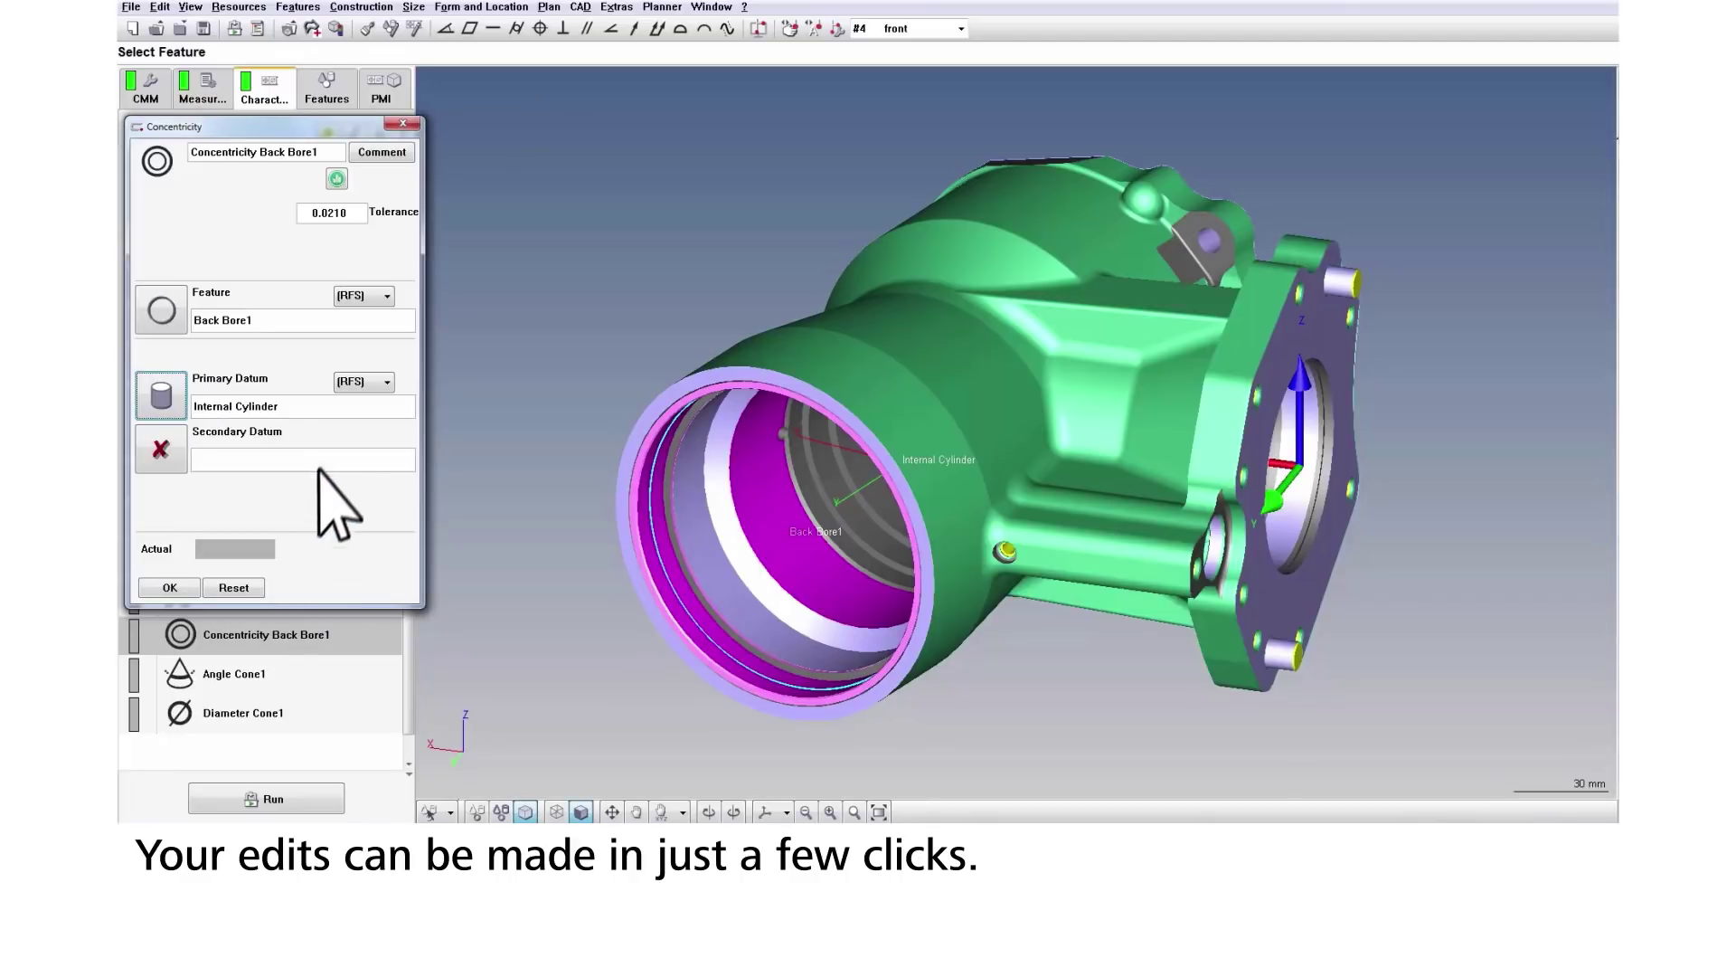
click(381, 293)
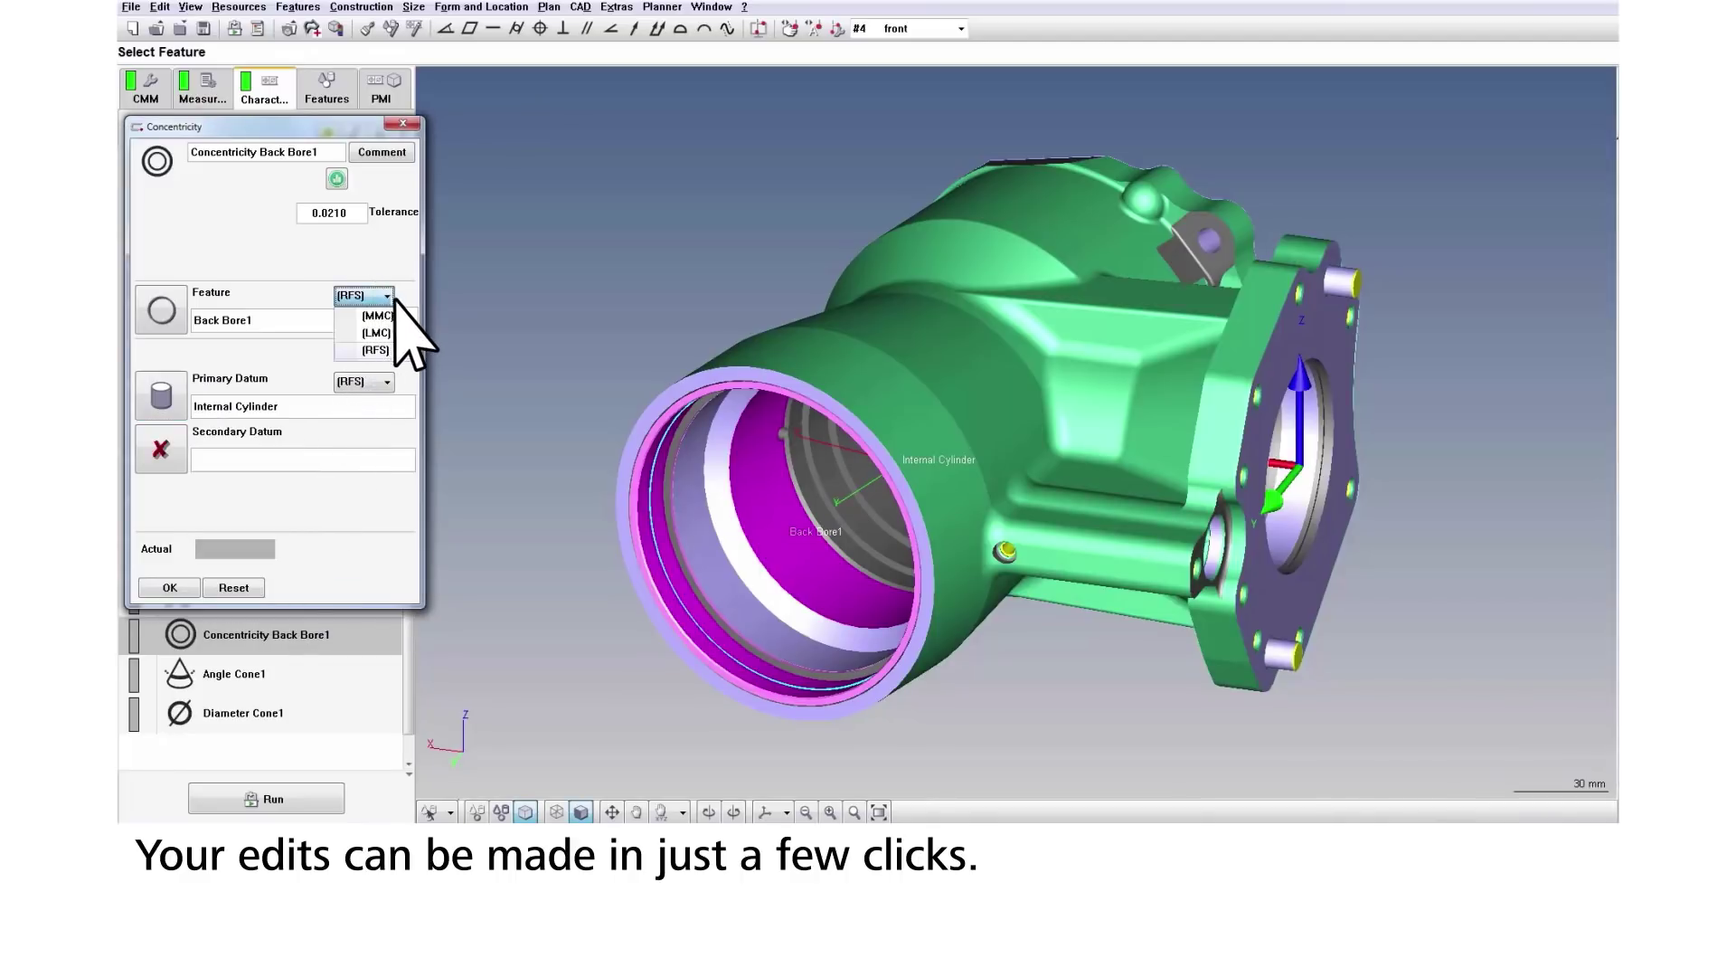
click(377, 315)
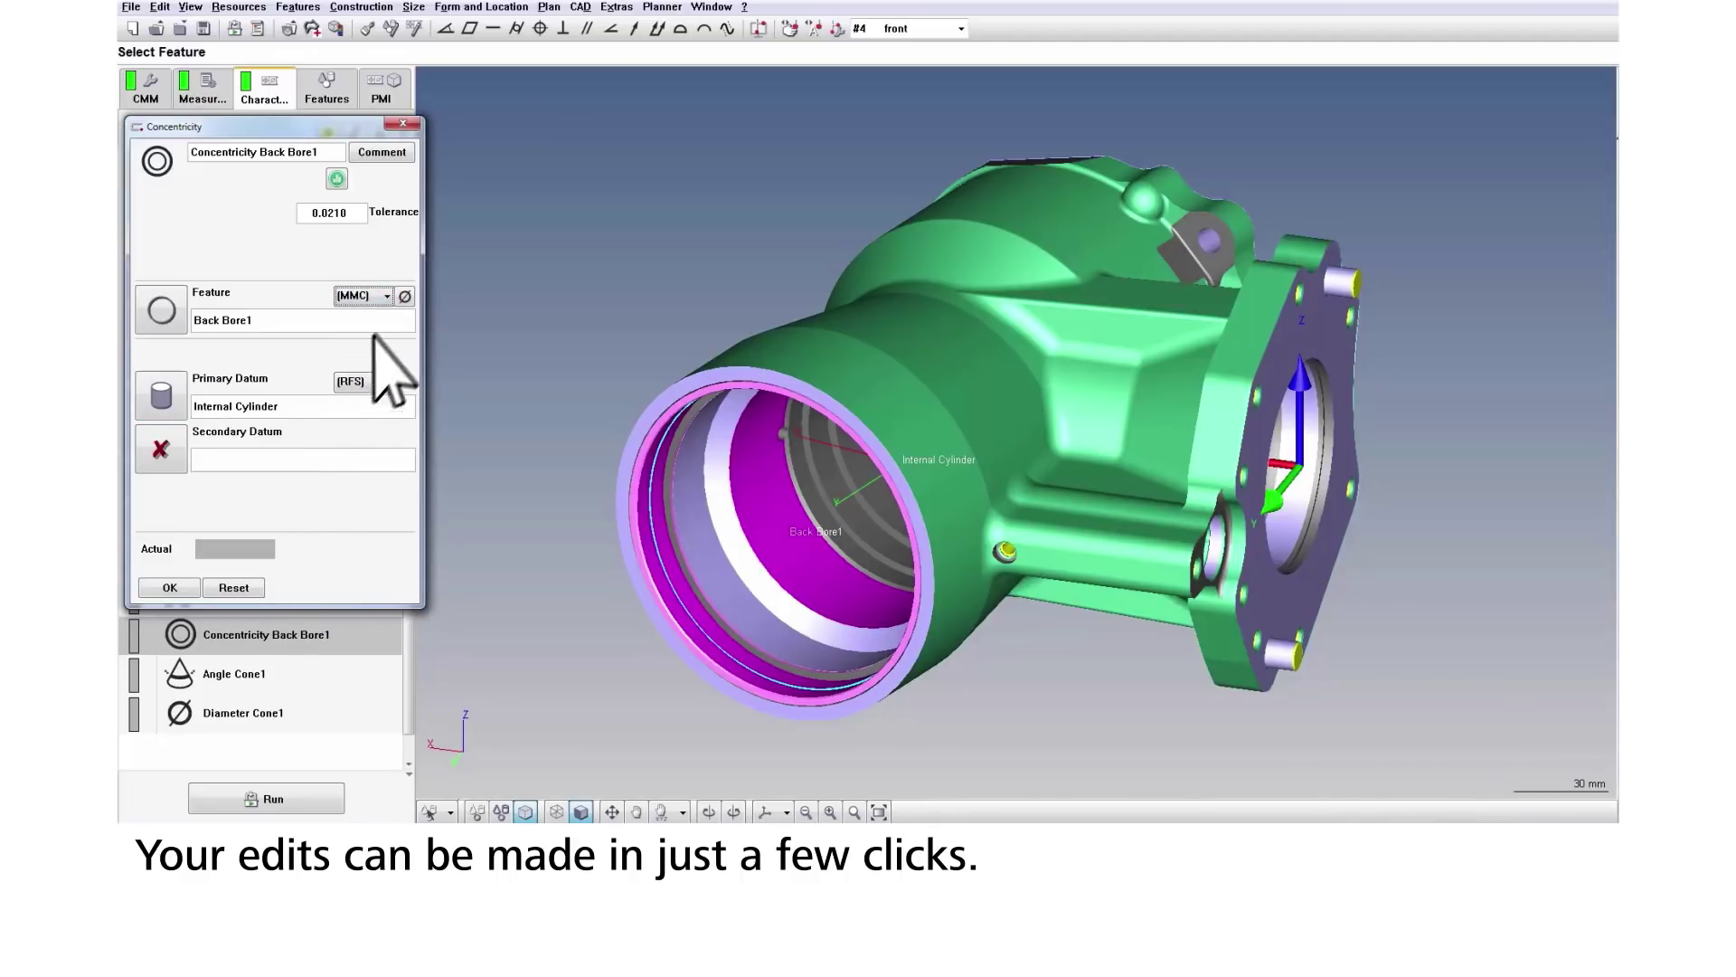
click(186, 584)
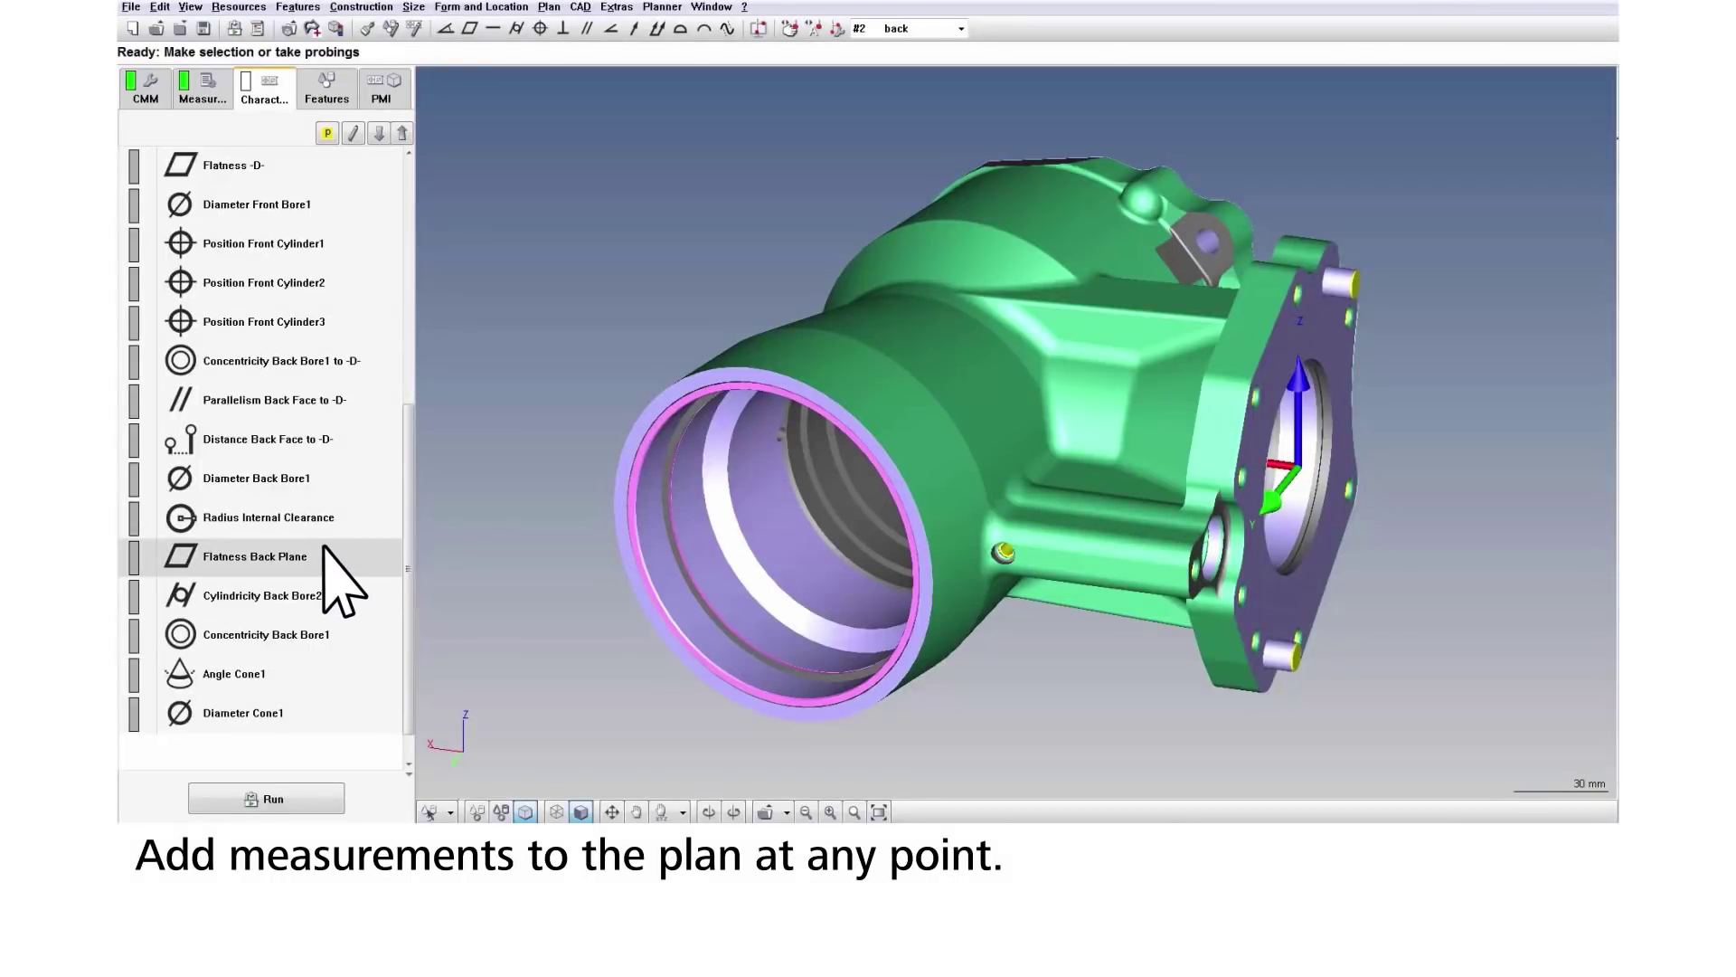
Add Cartesian Distance1 after Flatness Back Plane, measuring Plane -D- to Back Face.
click(322, 554)
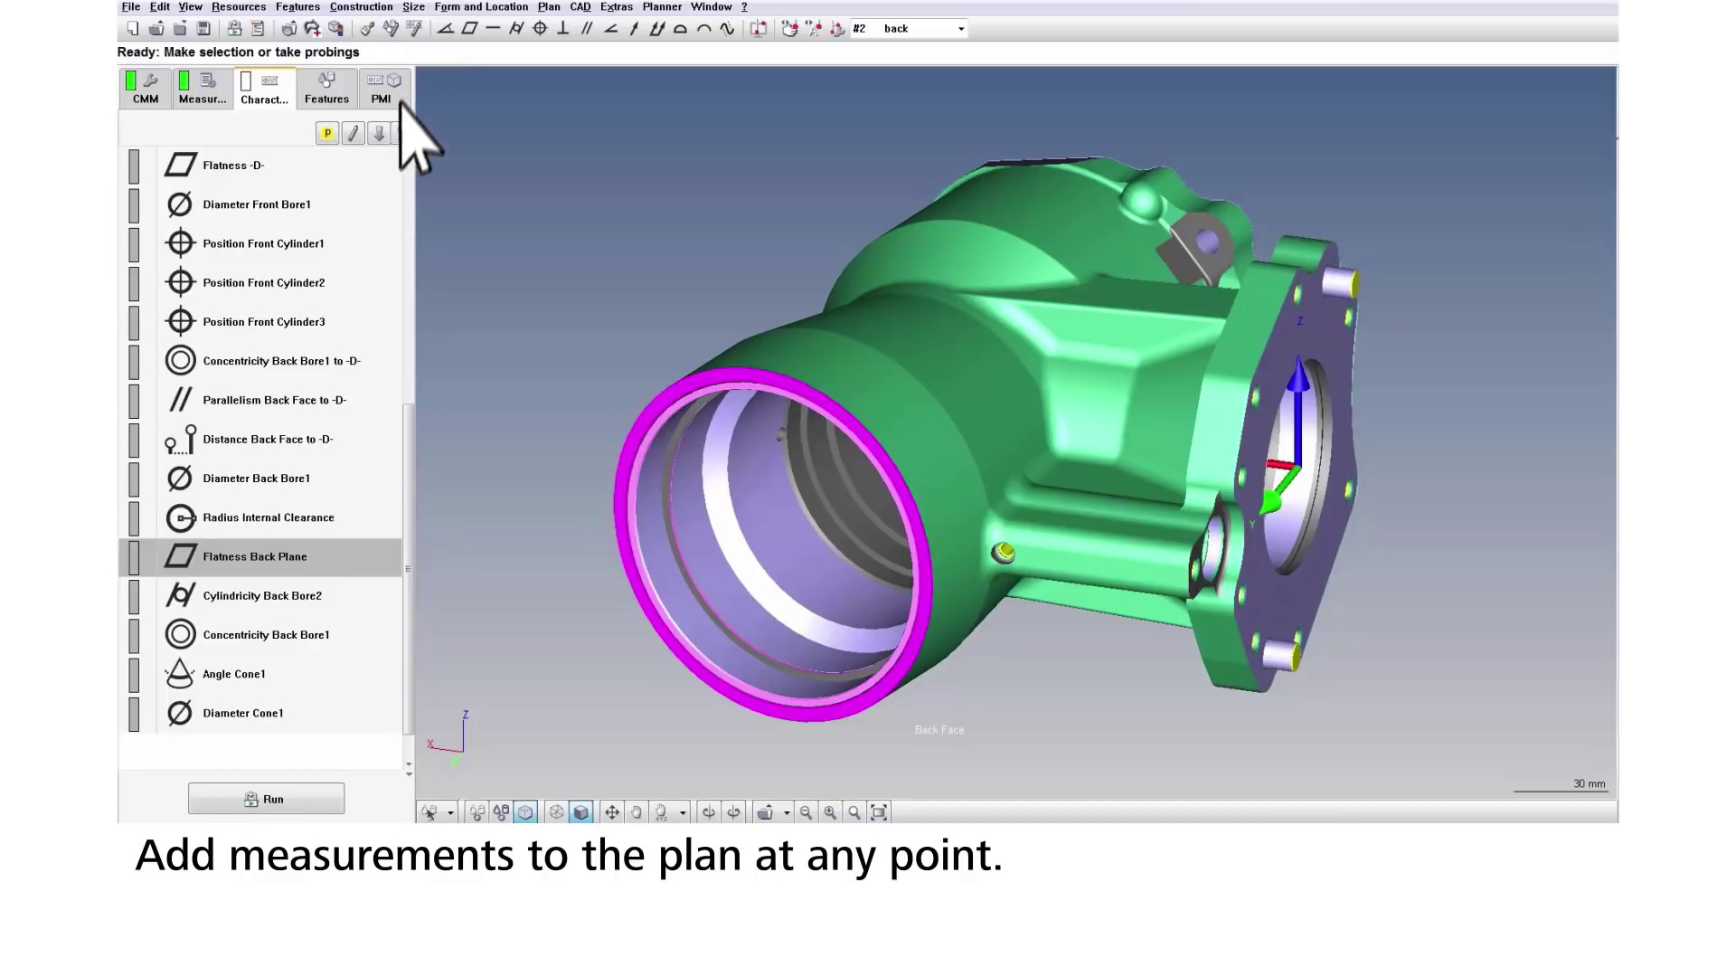
click(413, 7)
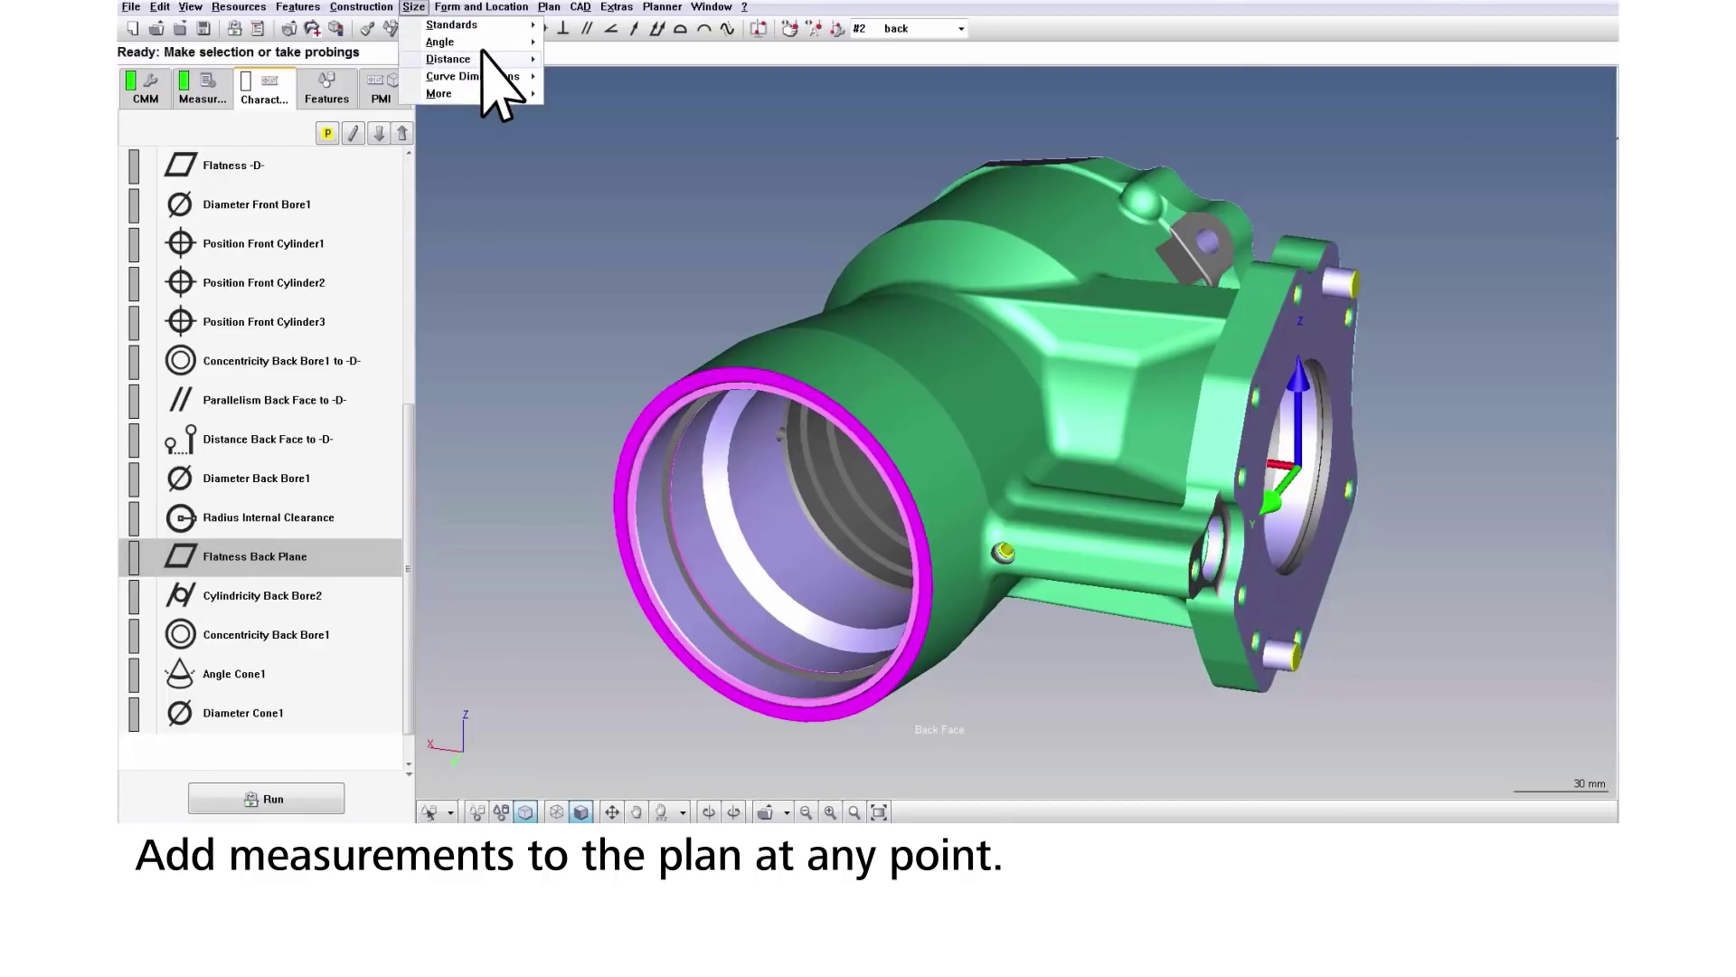
mouse_move(450, 58)
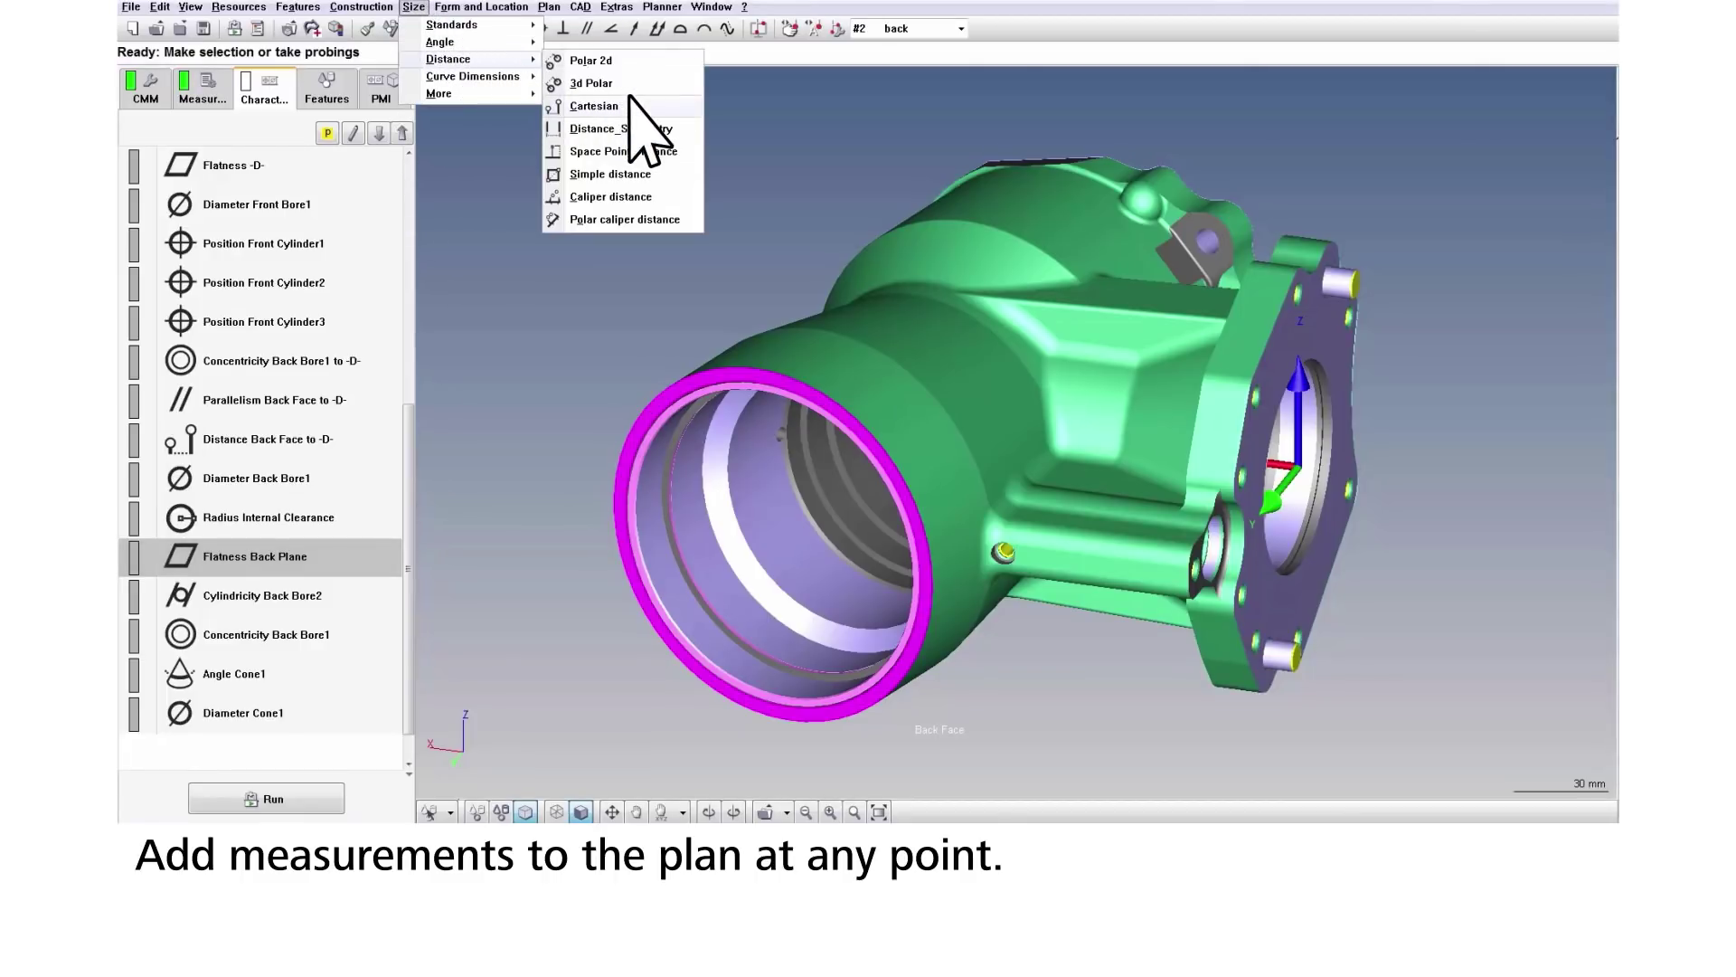
click(630, 101)
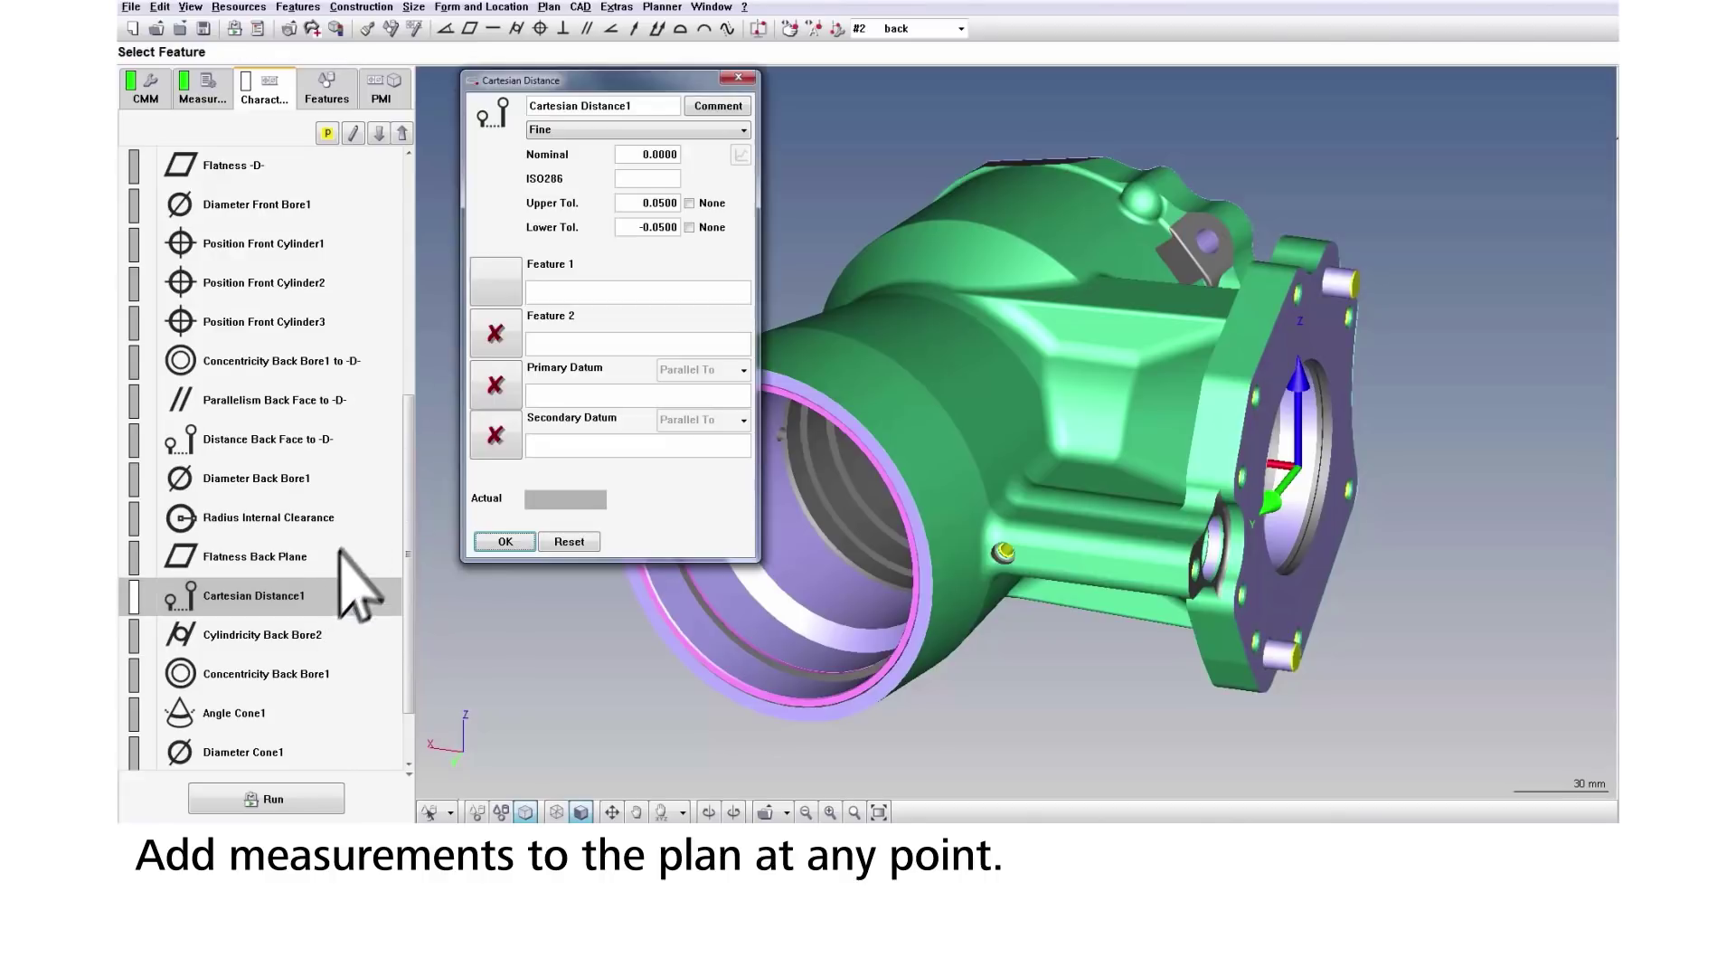
click(494, 288)
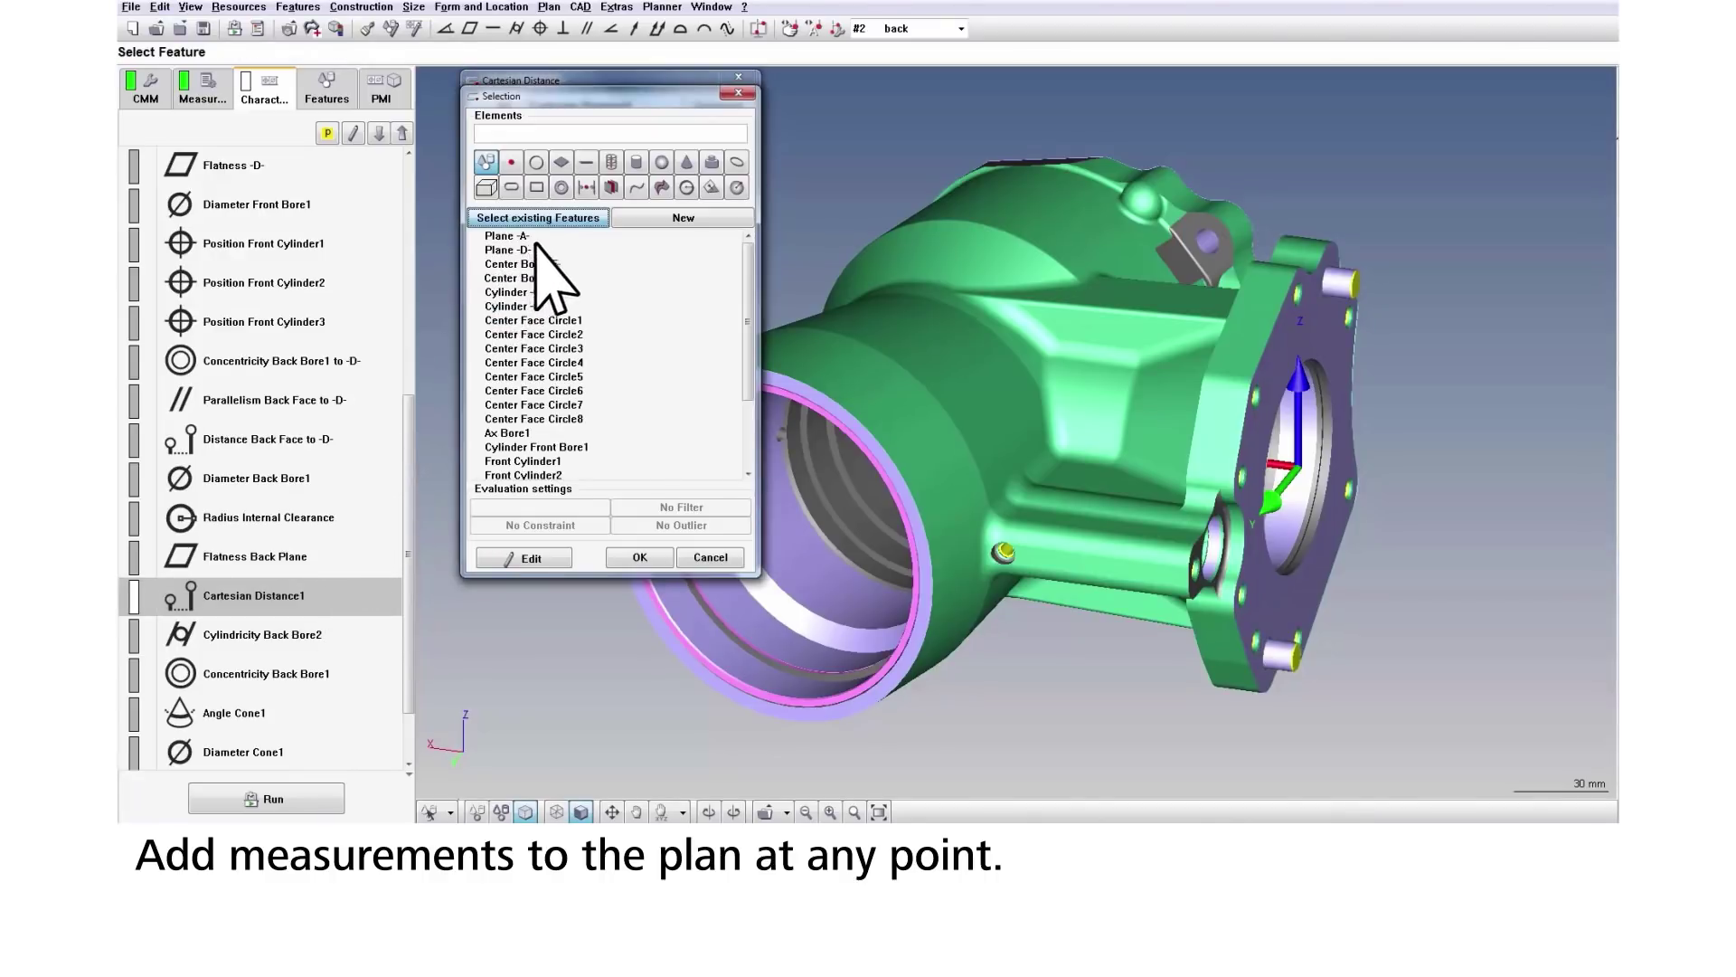
click(518, 249)
click(654, 550)
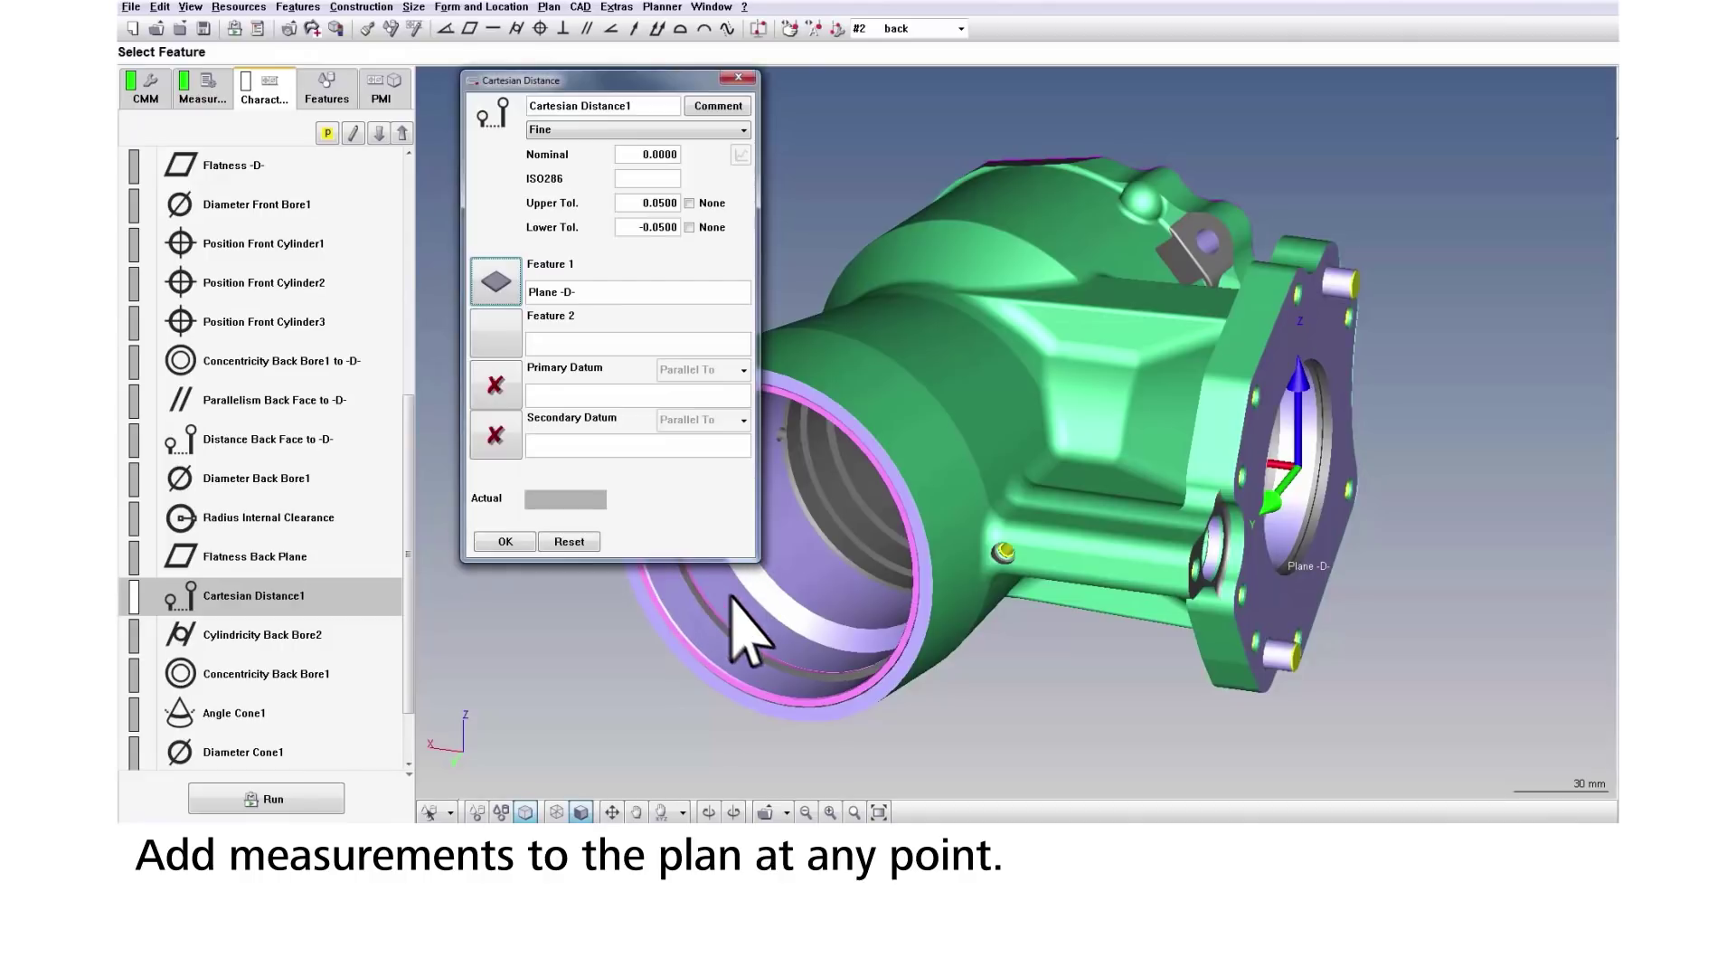
click(848, 698)
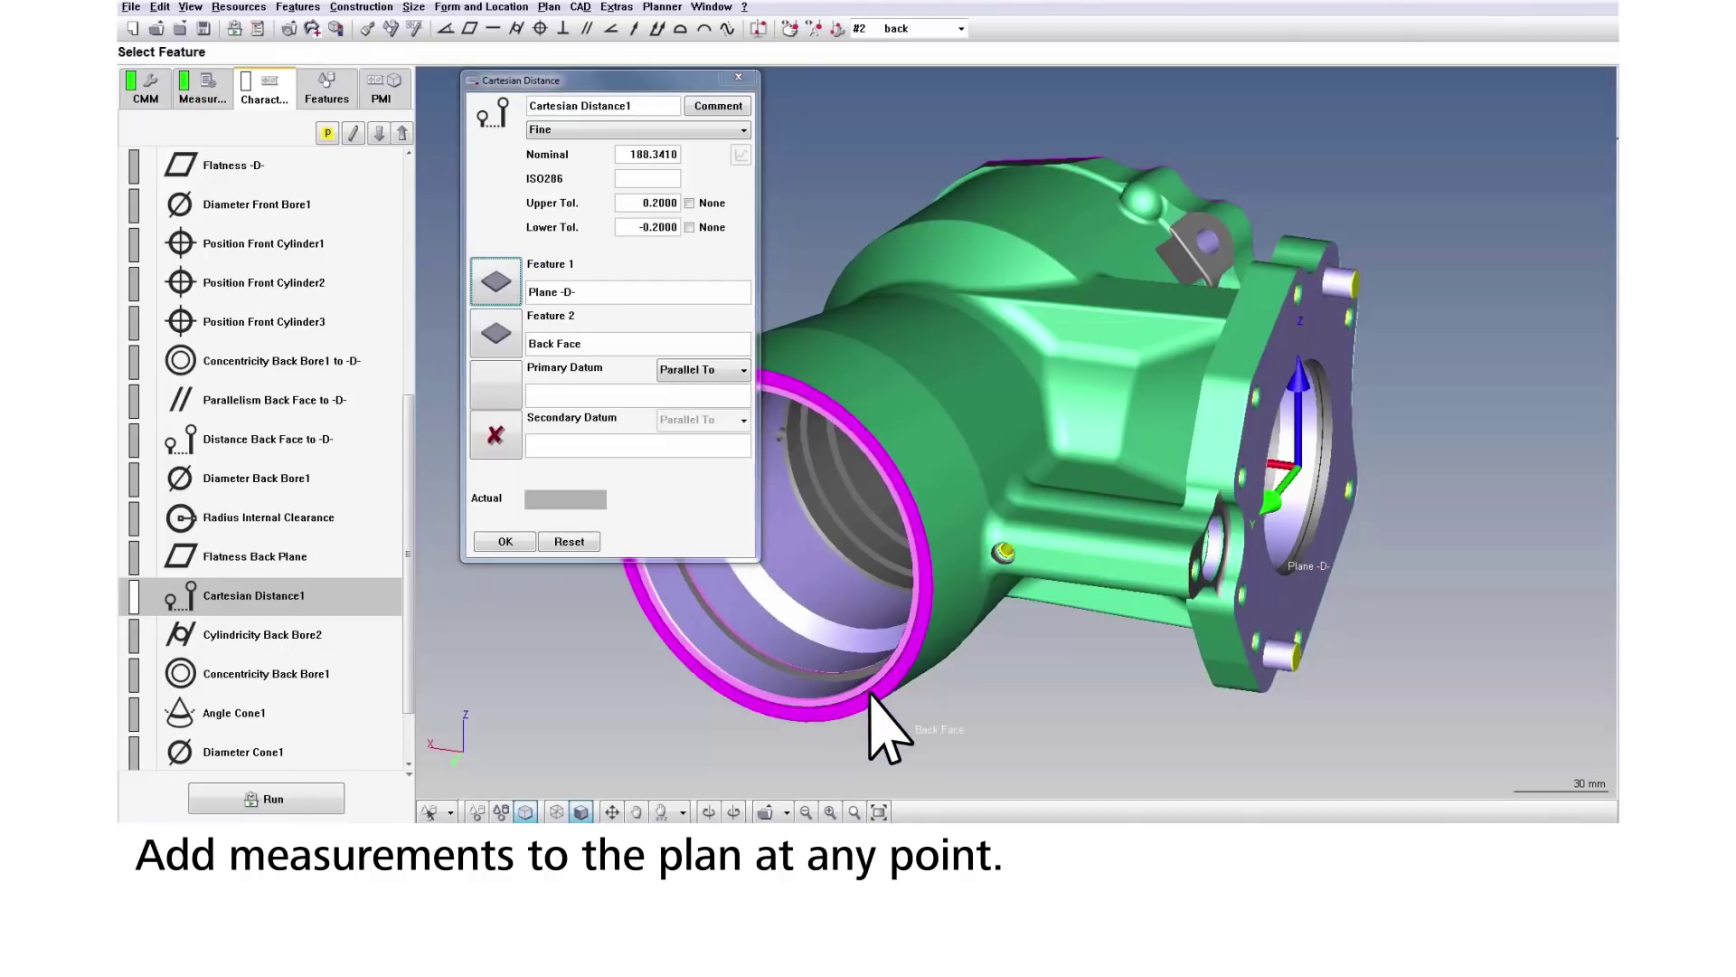
click(513, 539)
Rename Cartesian Distance1 to 'Cartesian Distance'.
right_click(326, 594)
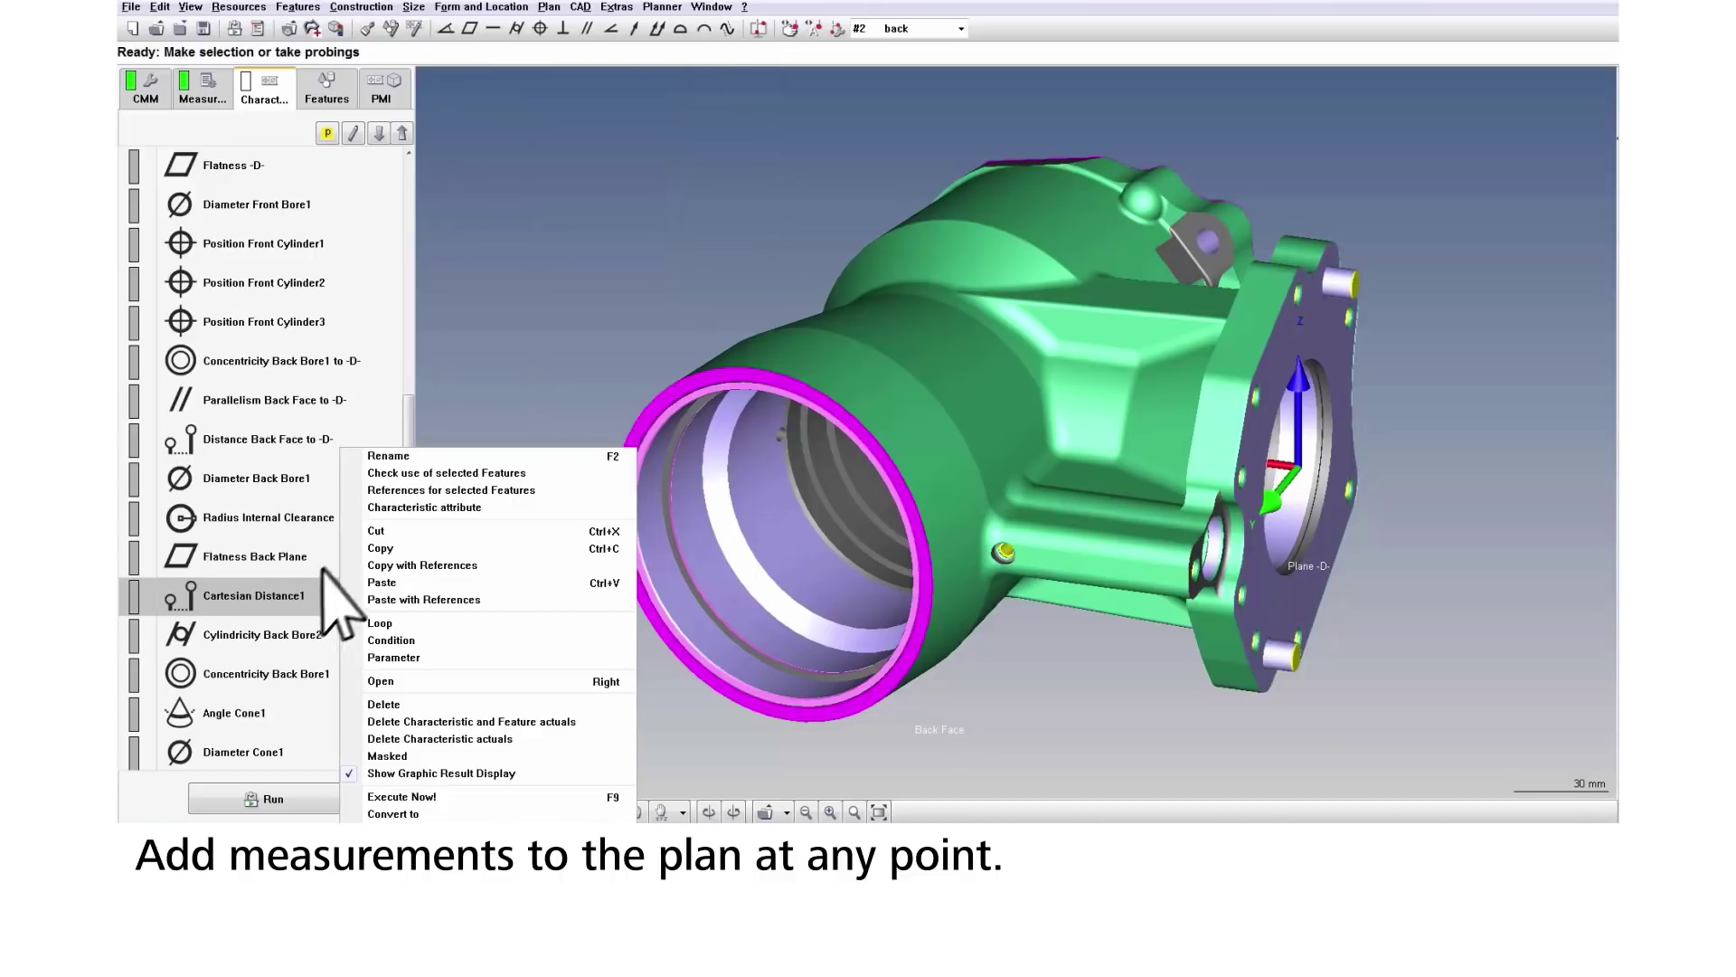
click(451, 448)
text(Cartesian Distance -D- to Back Face)
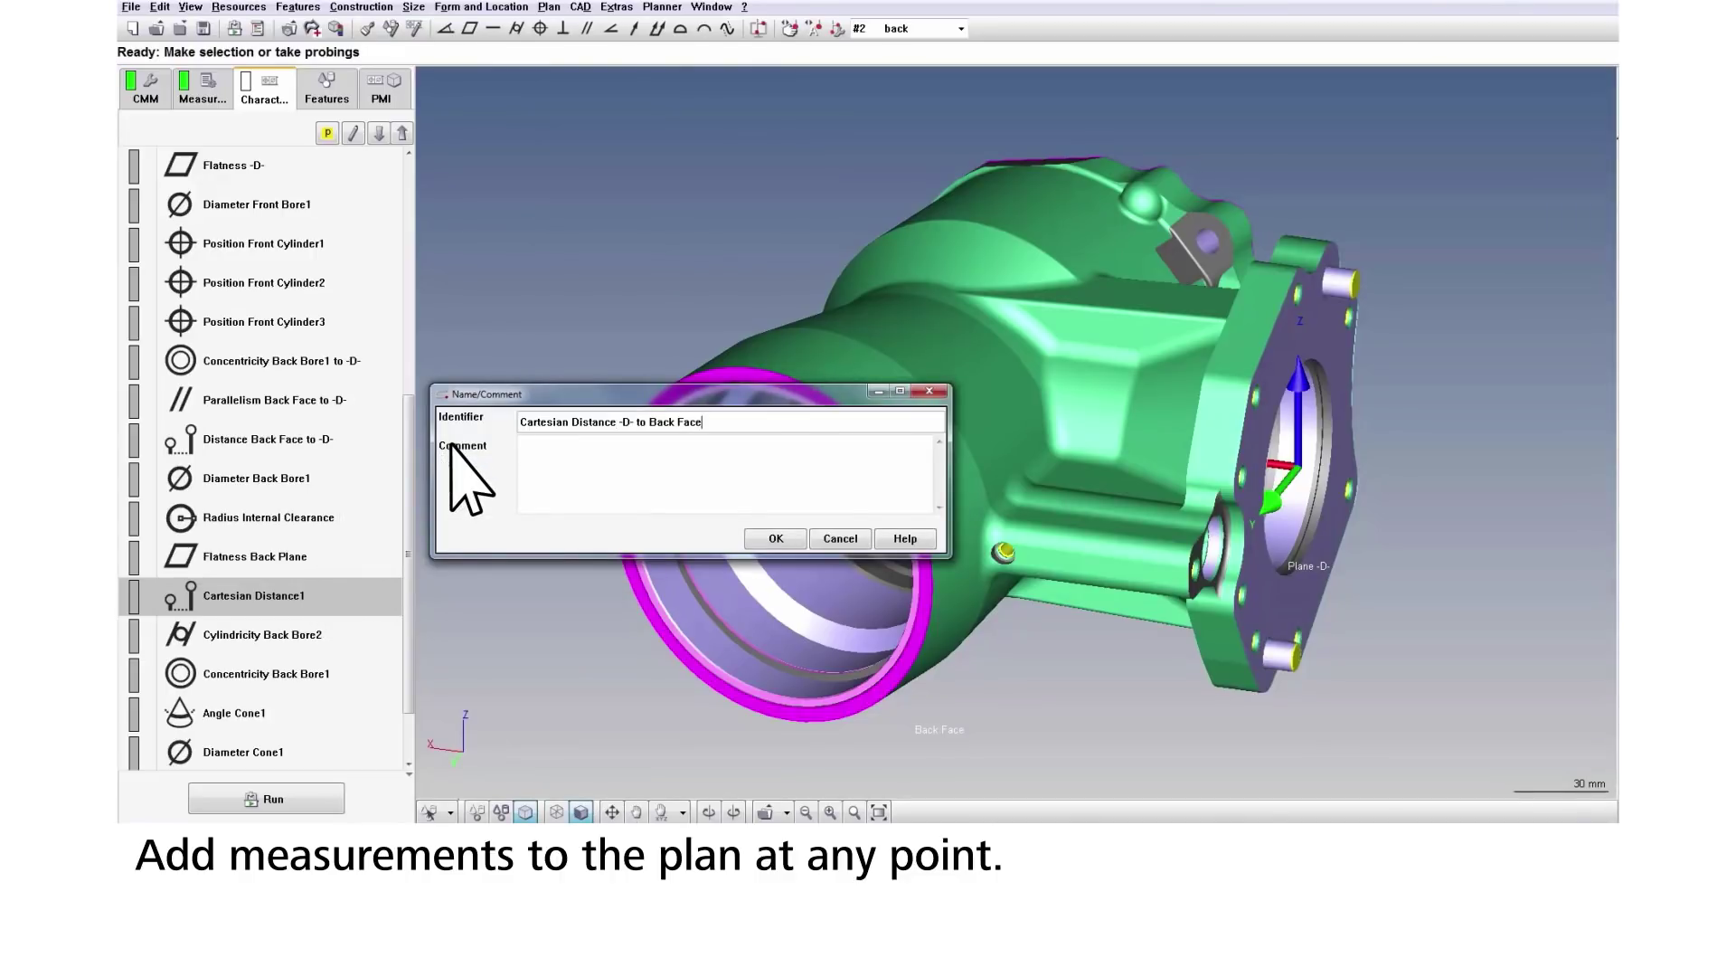
key(Return)
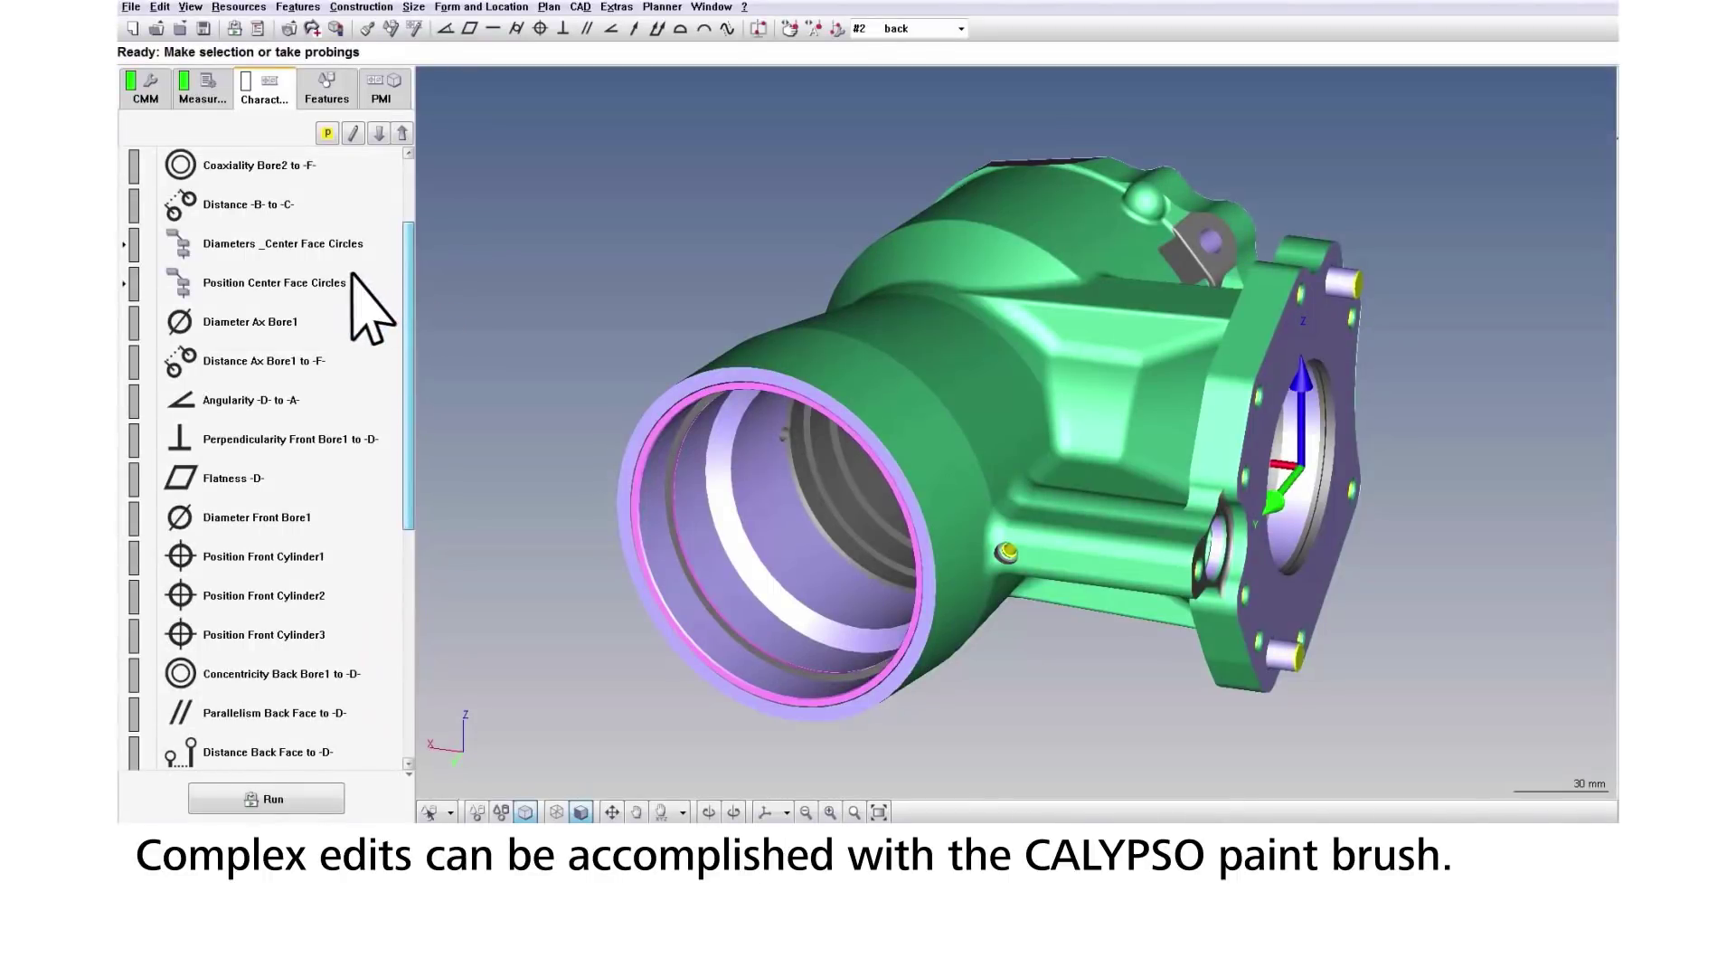
Change the secondary datum modifier on Position Face Circle1.
double_click(340, 318)
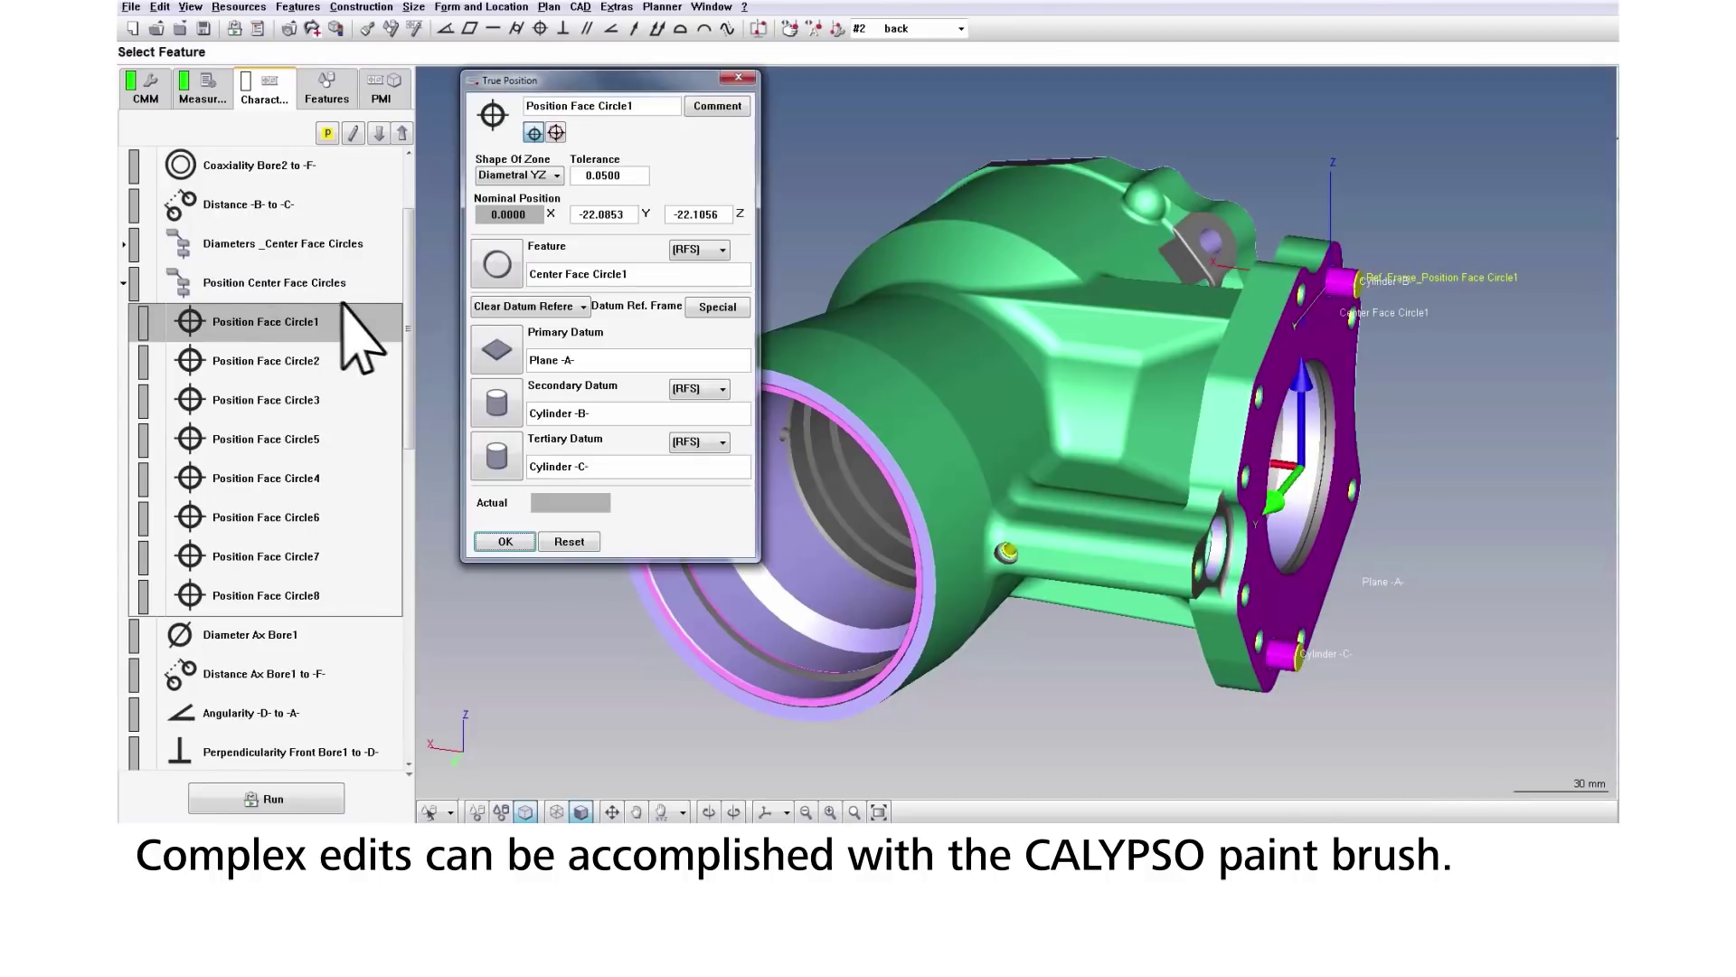
click(722, 389)
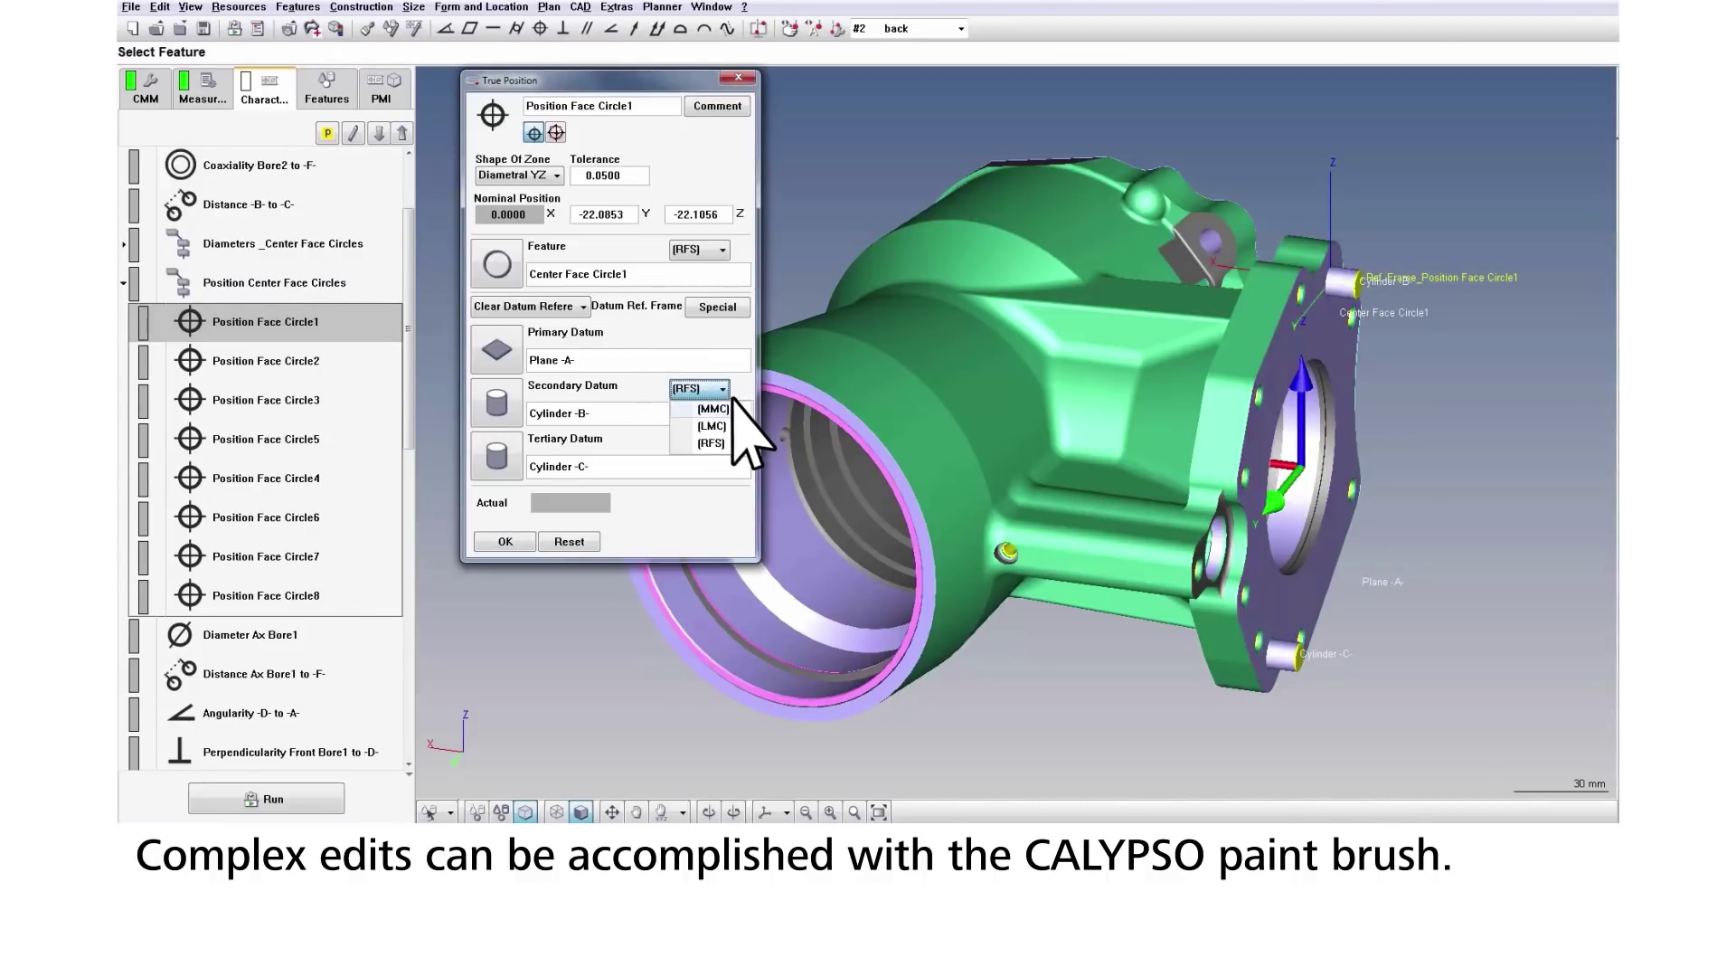
click(716, 408)
click(504, 541)
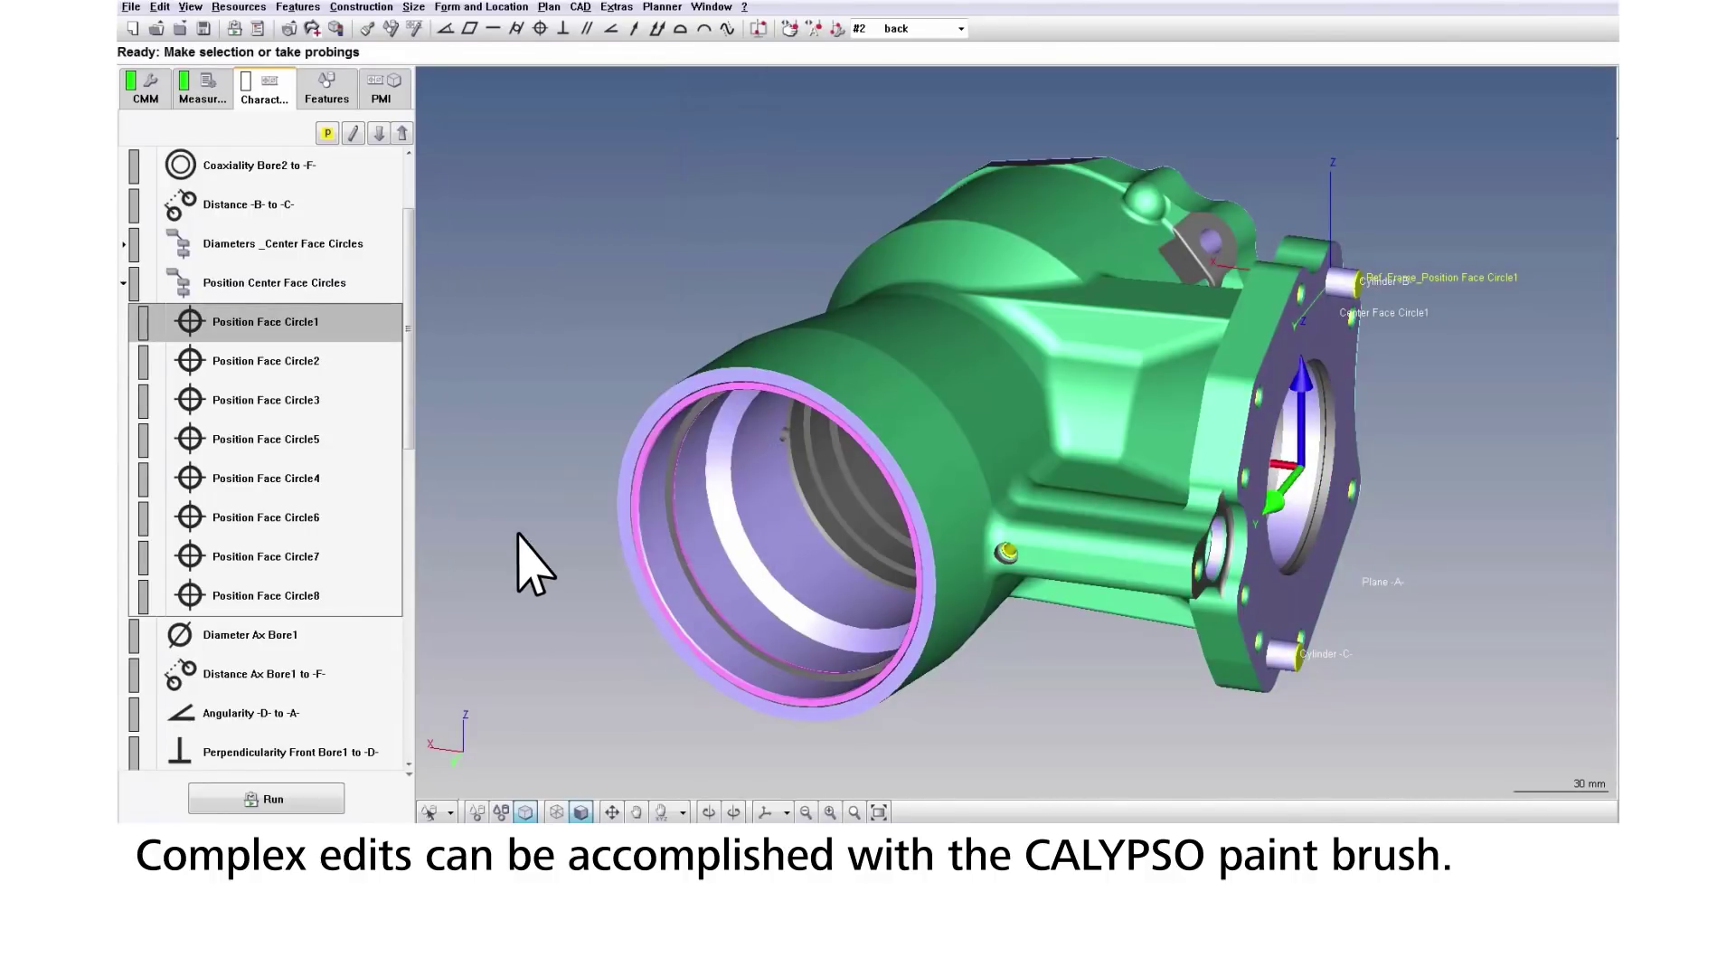
Paint Position Face Circle1's datum reference frame onto Position Face Circle2 through Circle8.
click(368, 29)
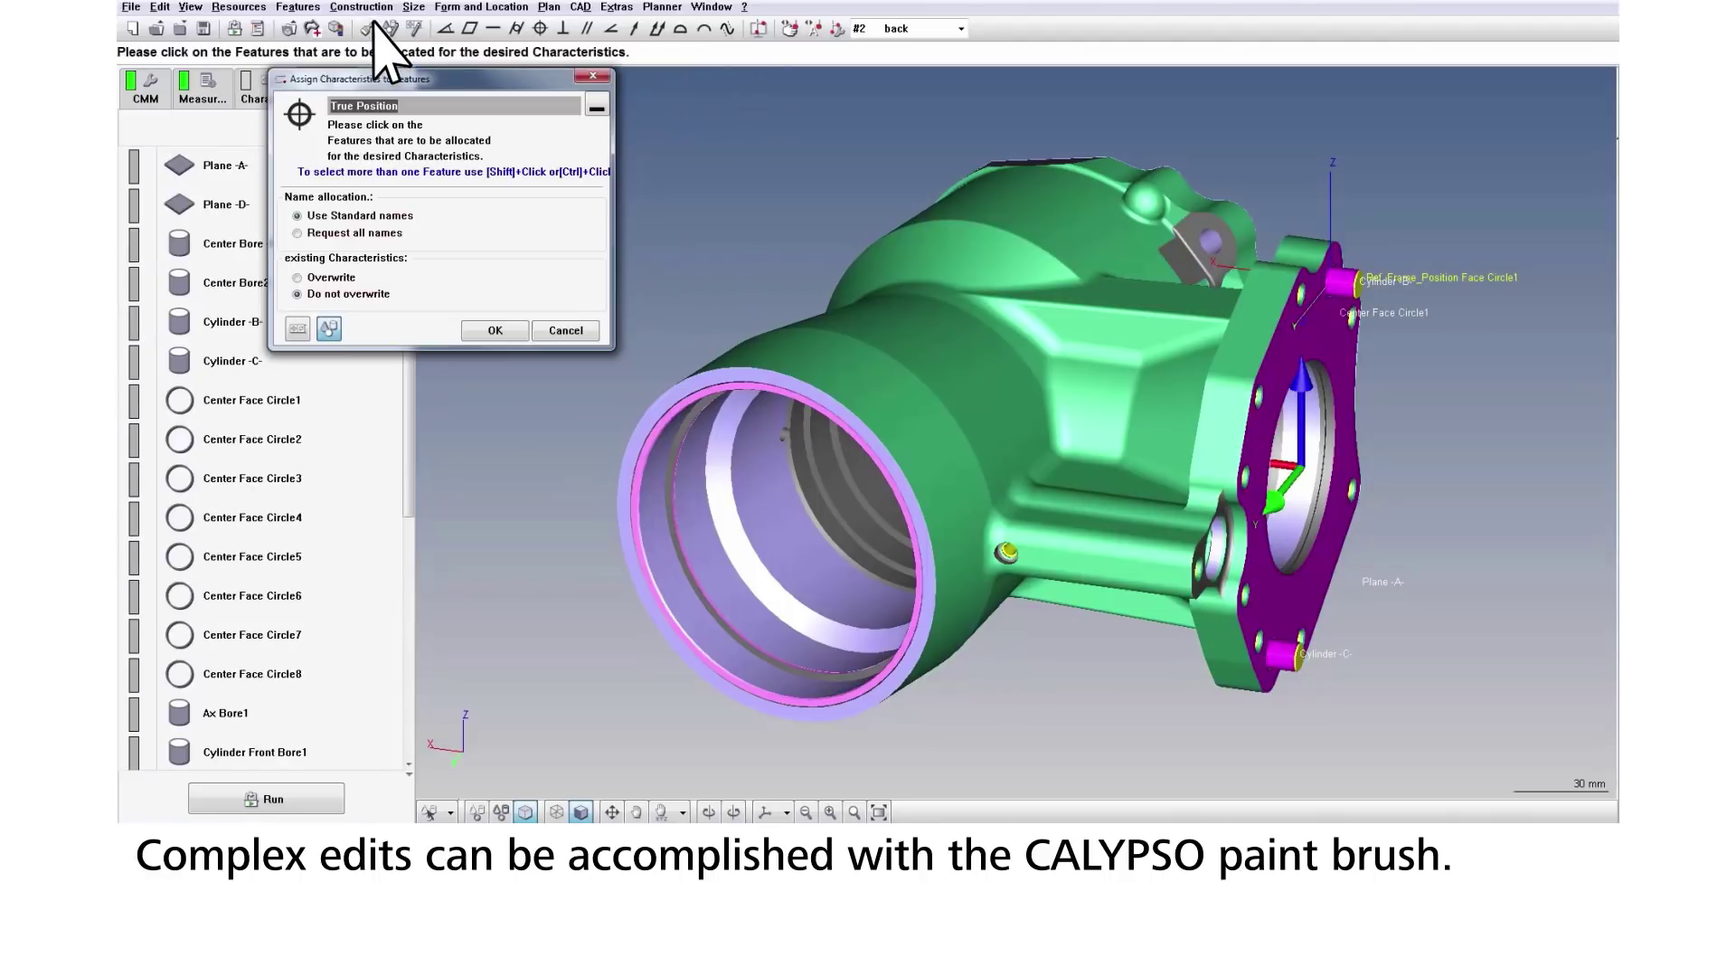
click(330, 330)
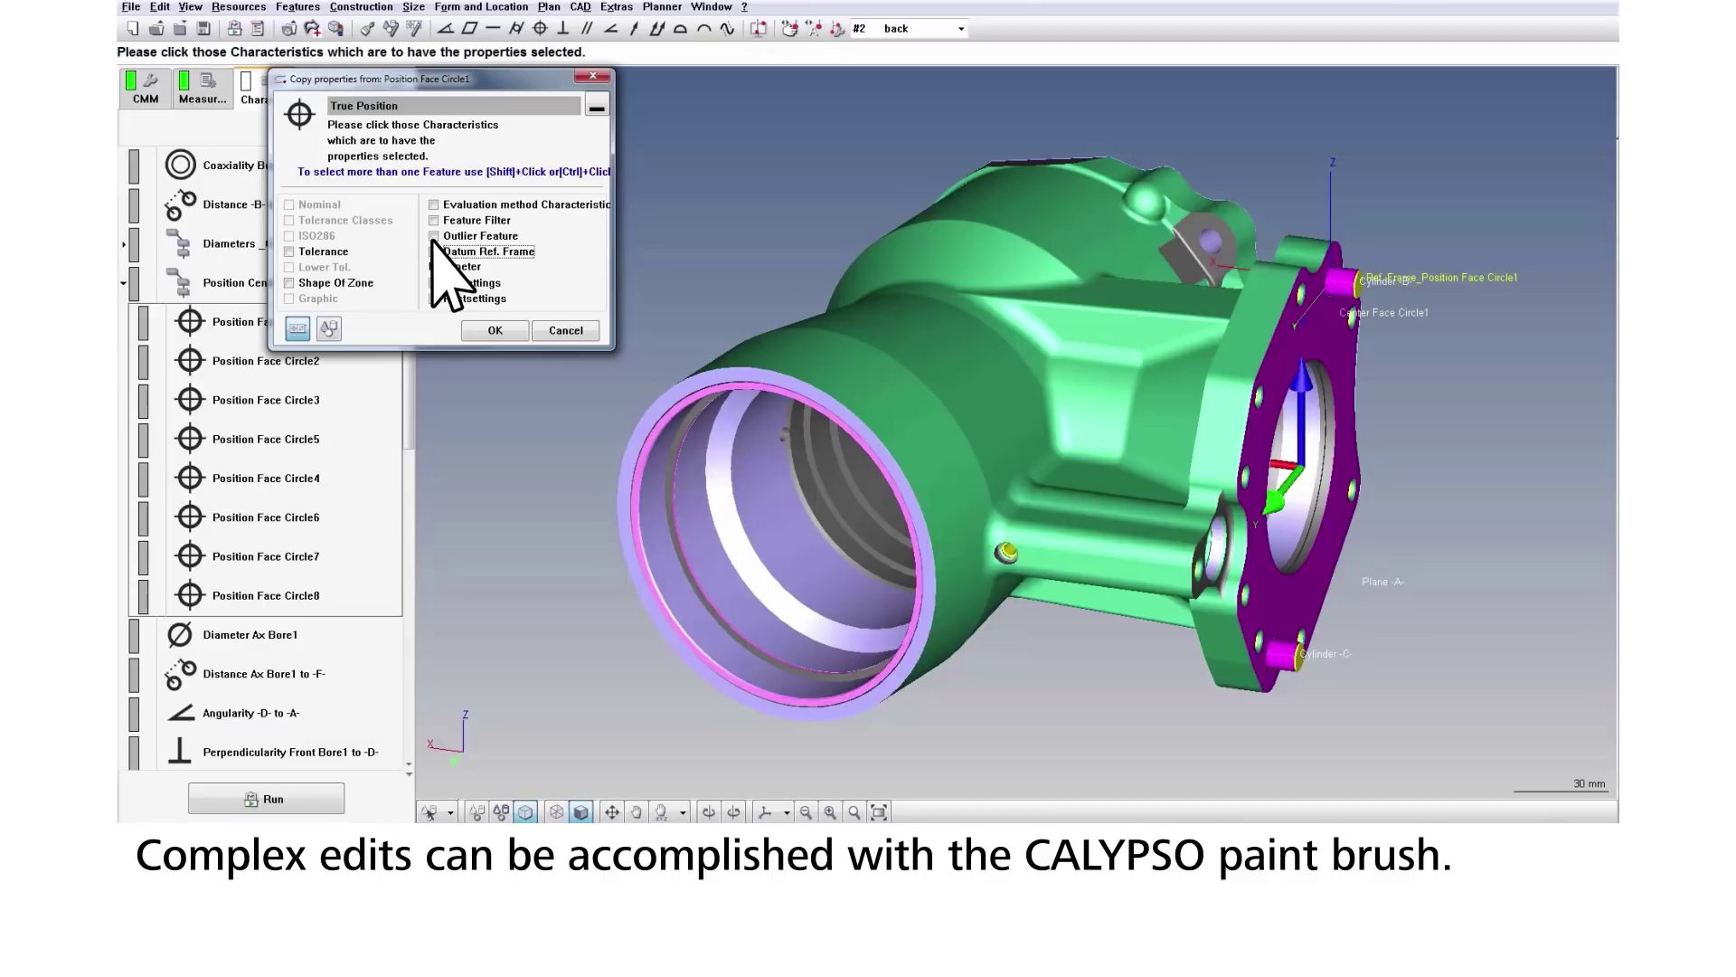
click(265, 361)
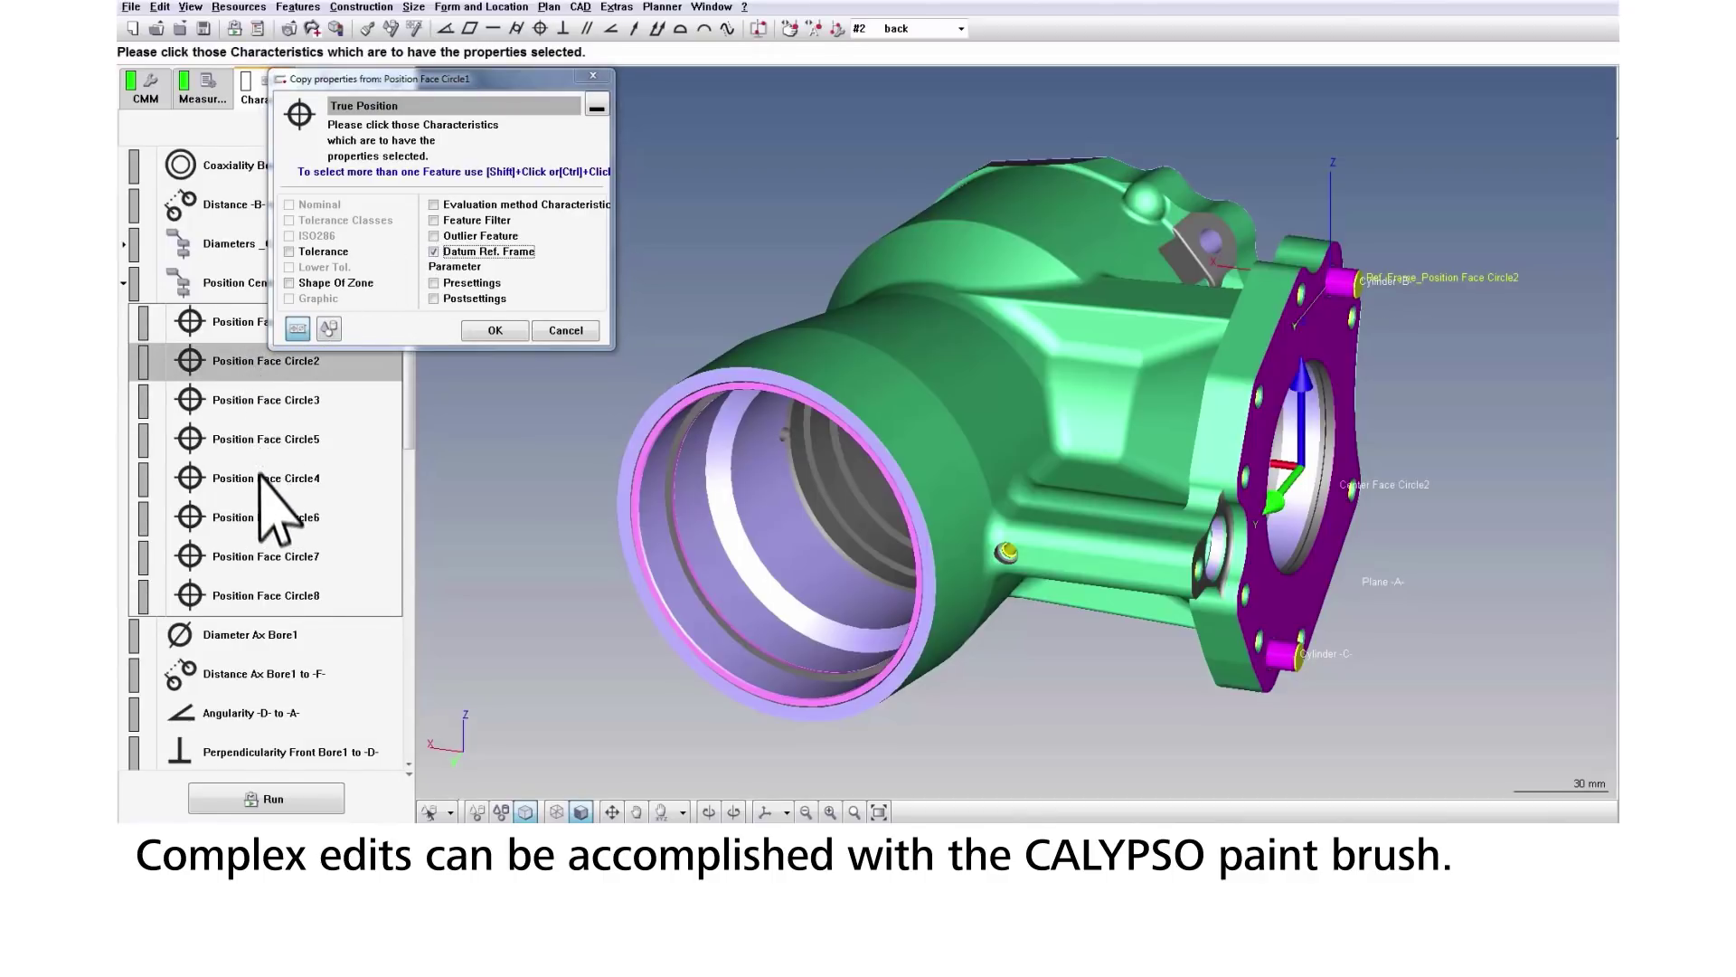
shift+click(277, 595)
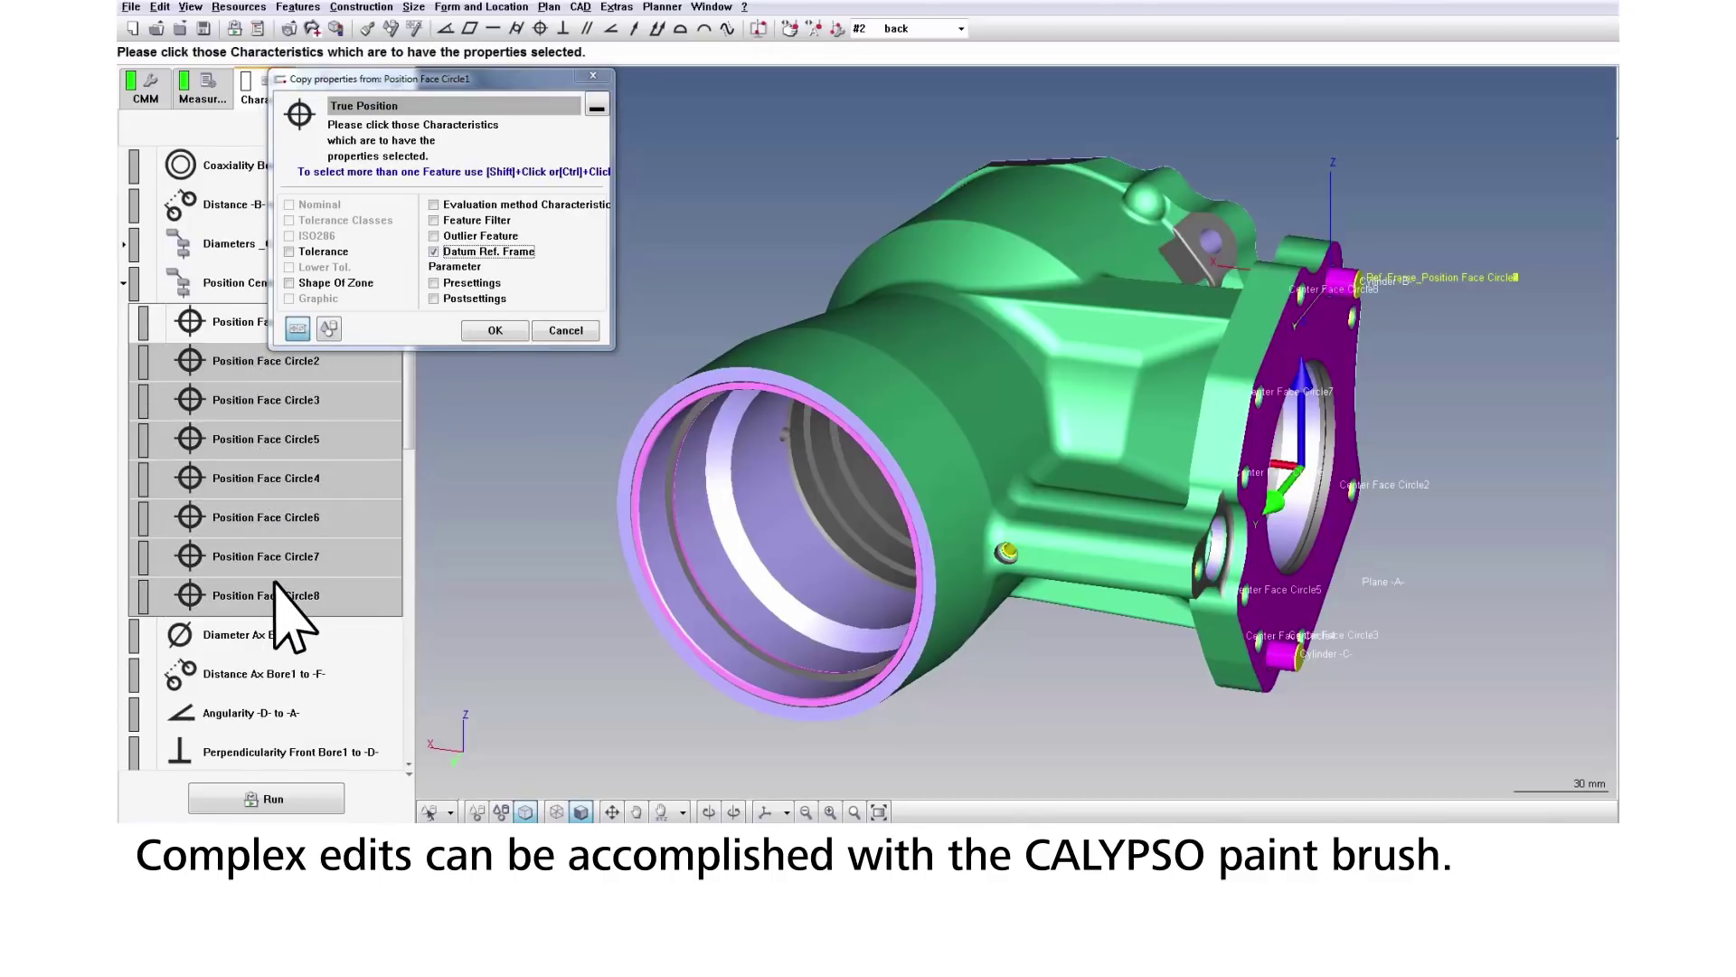
click(495, 330)
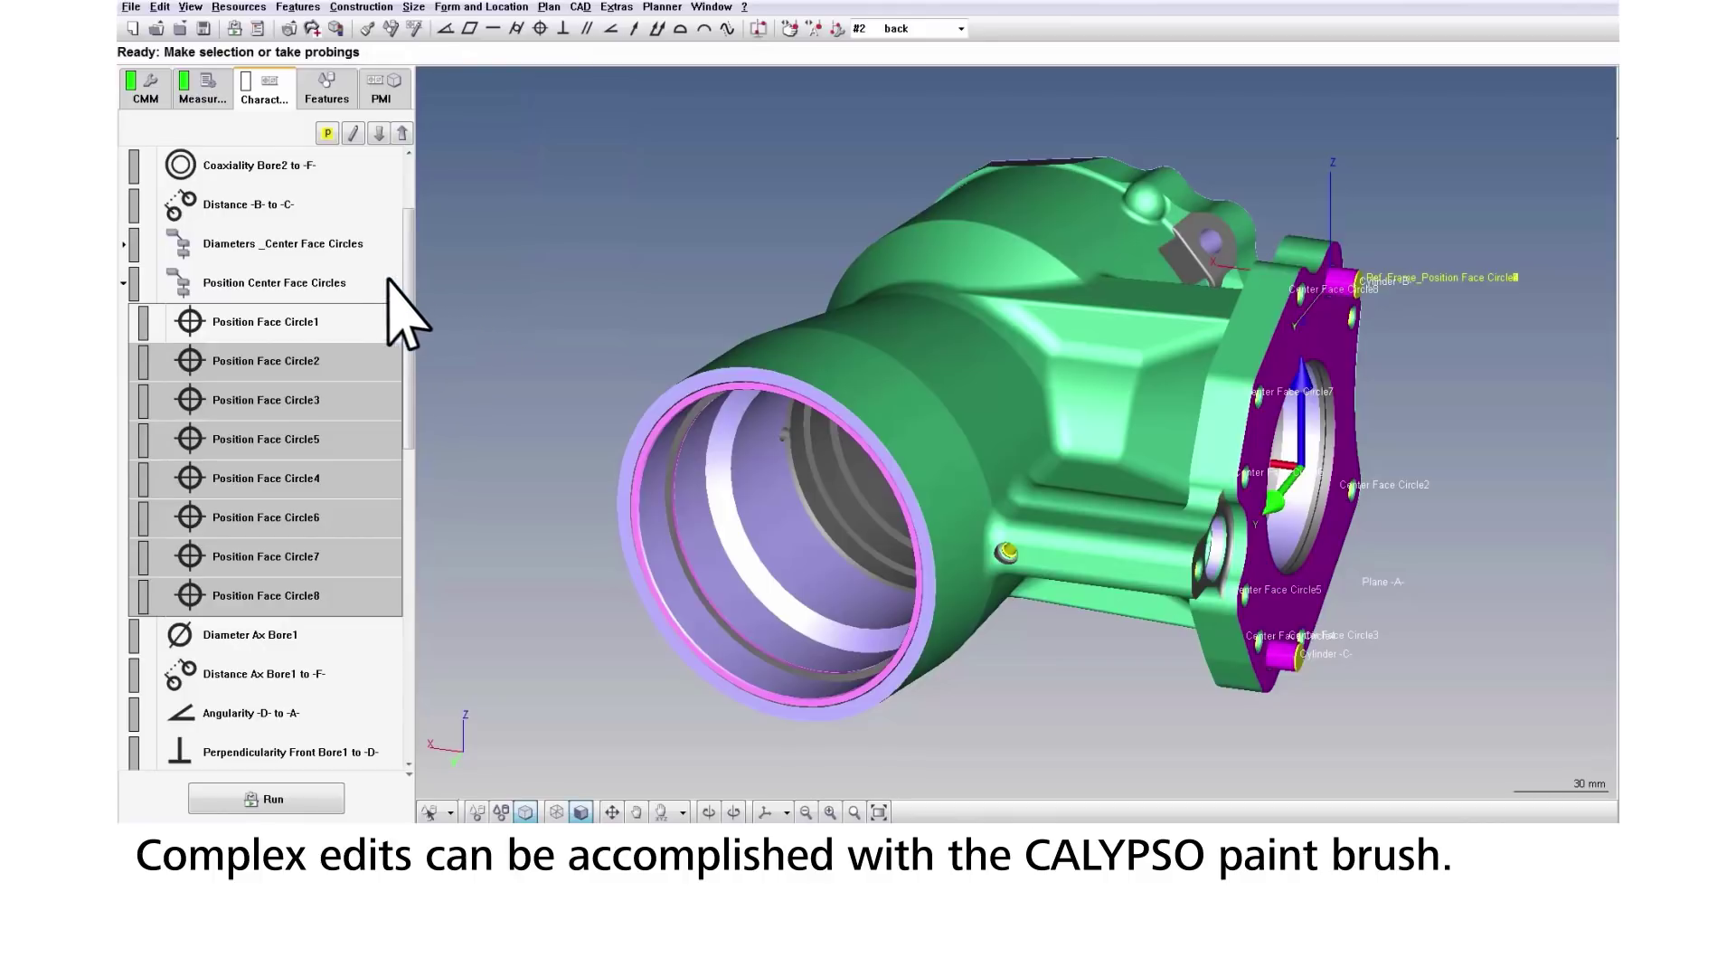
double_click(353, 270)
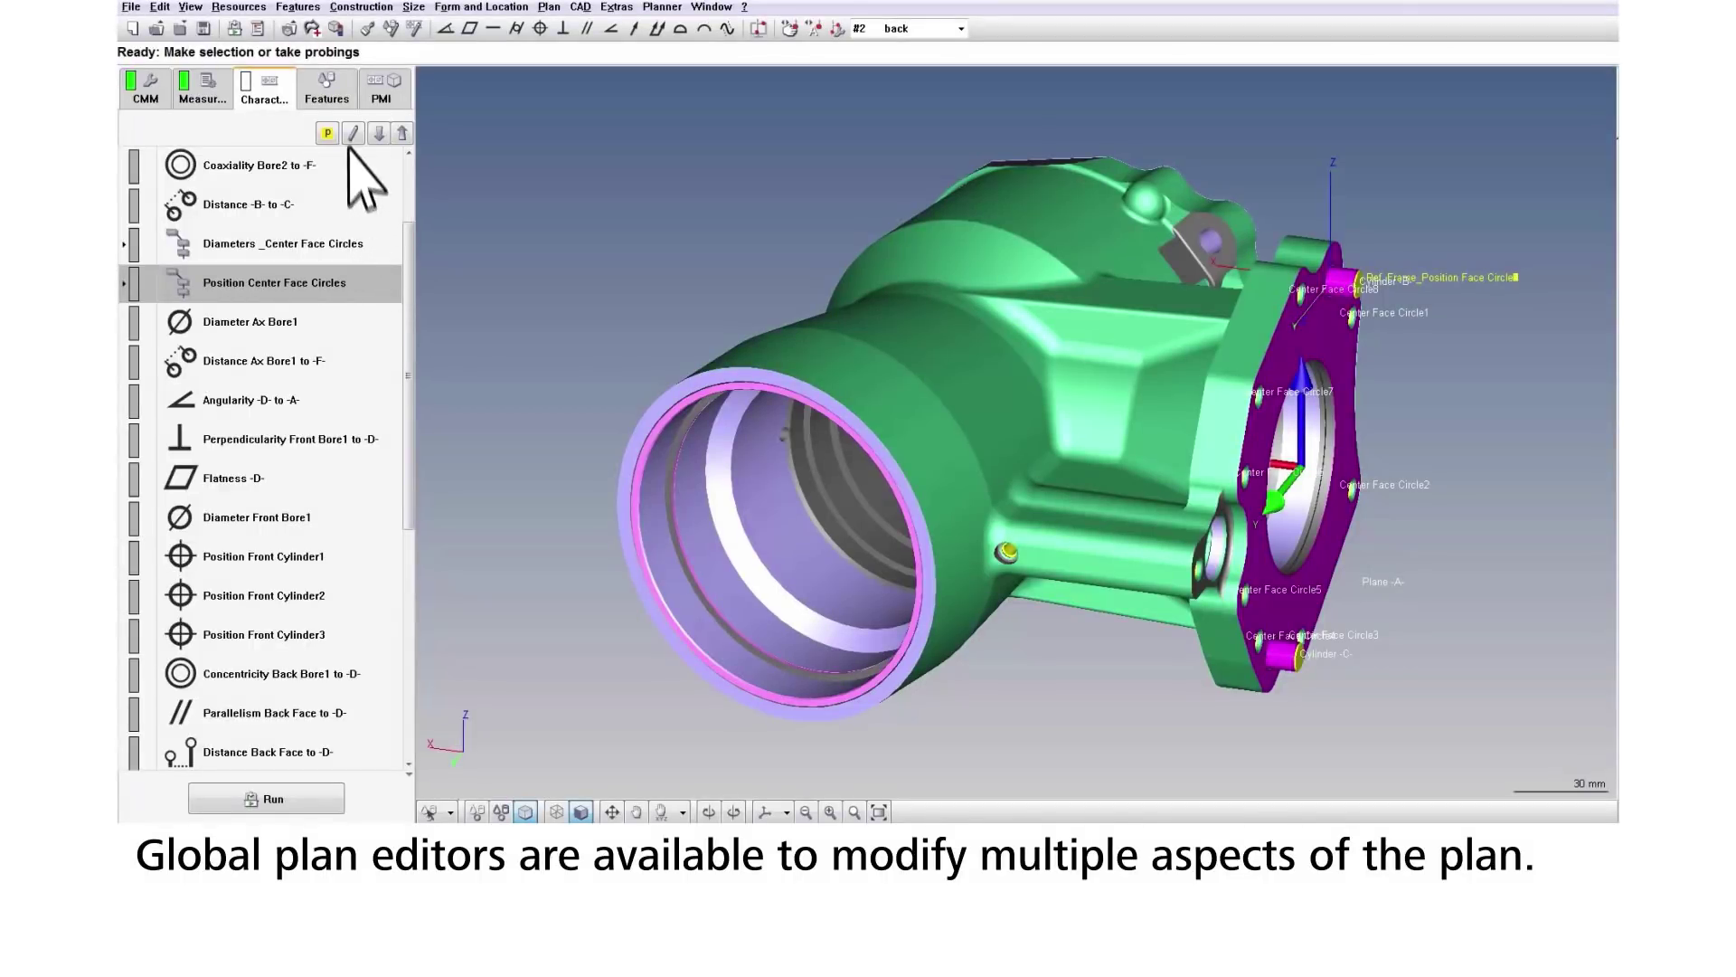
In the global feature editor, set Center Face Circle1–8 nominal diameters to 6.2000.
click(337, 77)
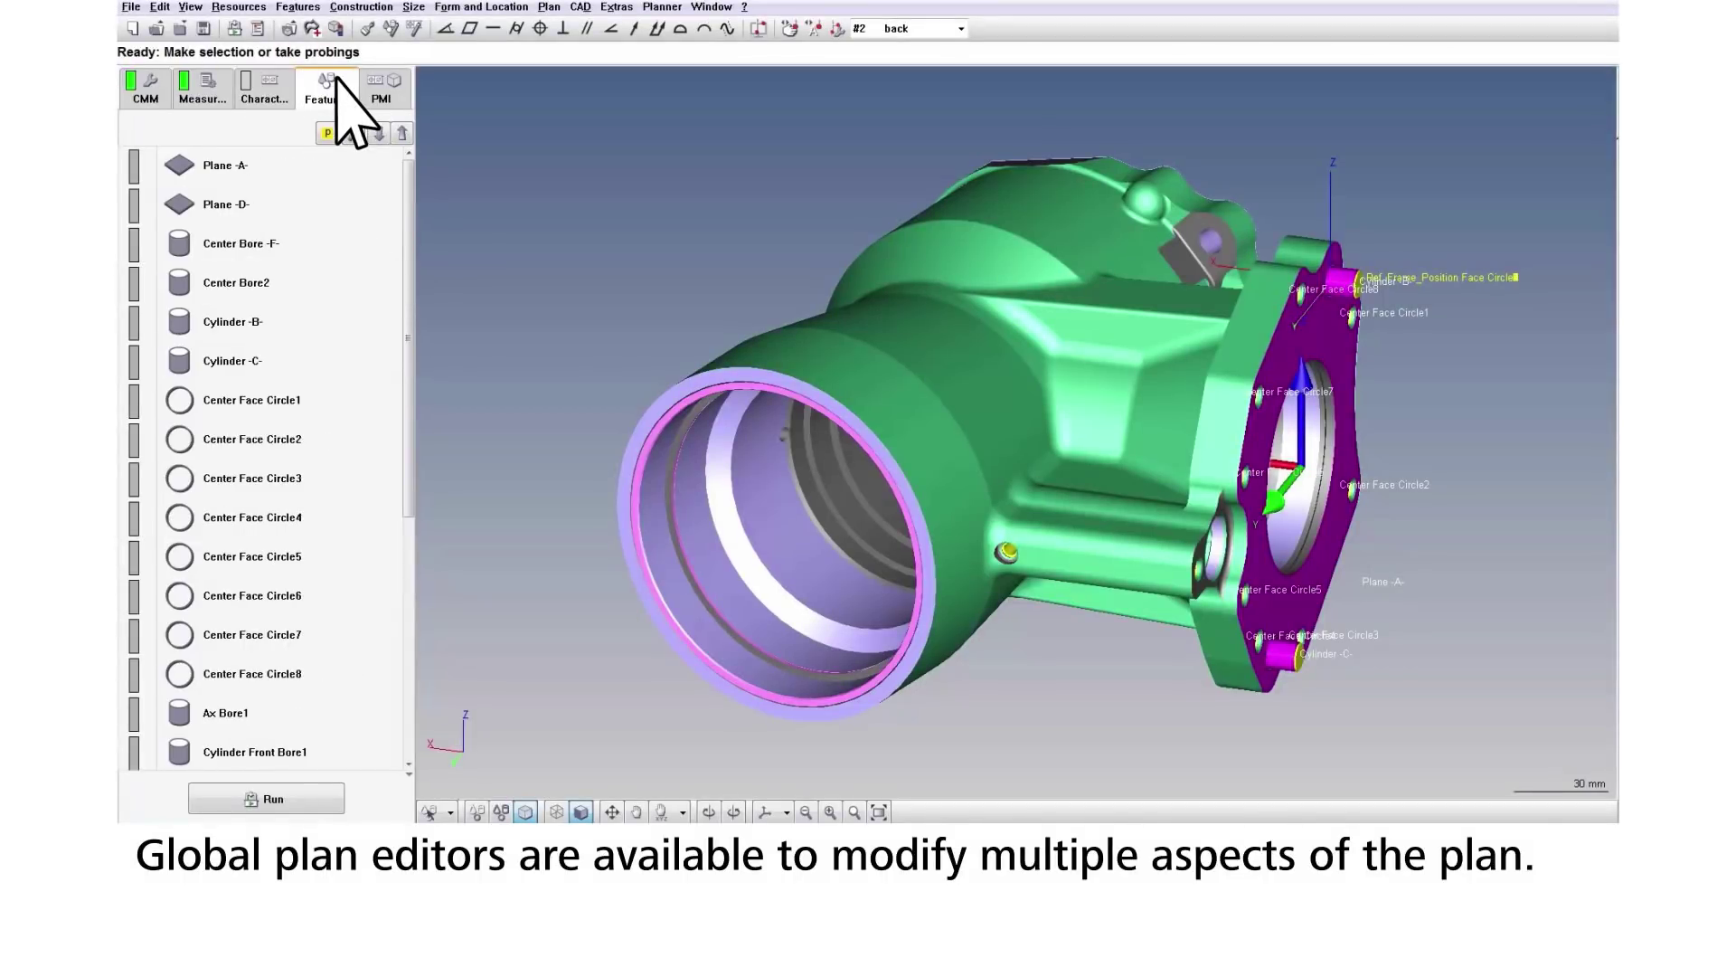
click(394, 29)
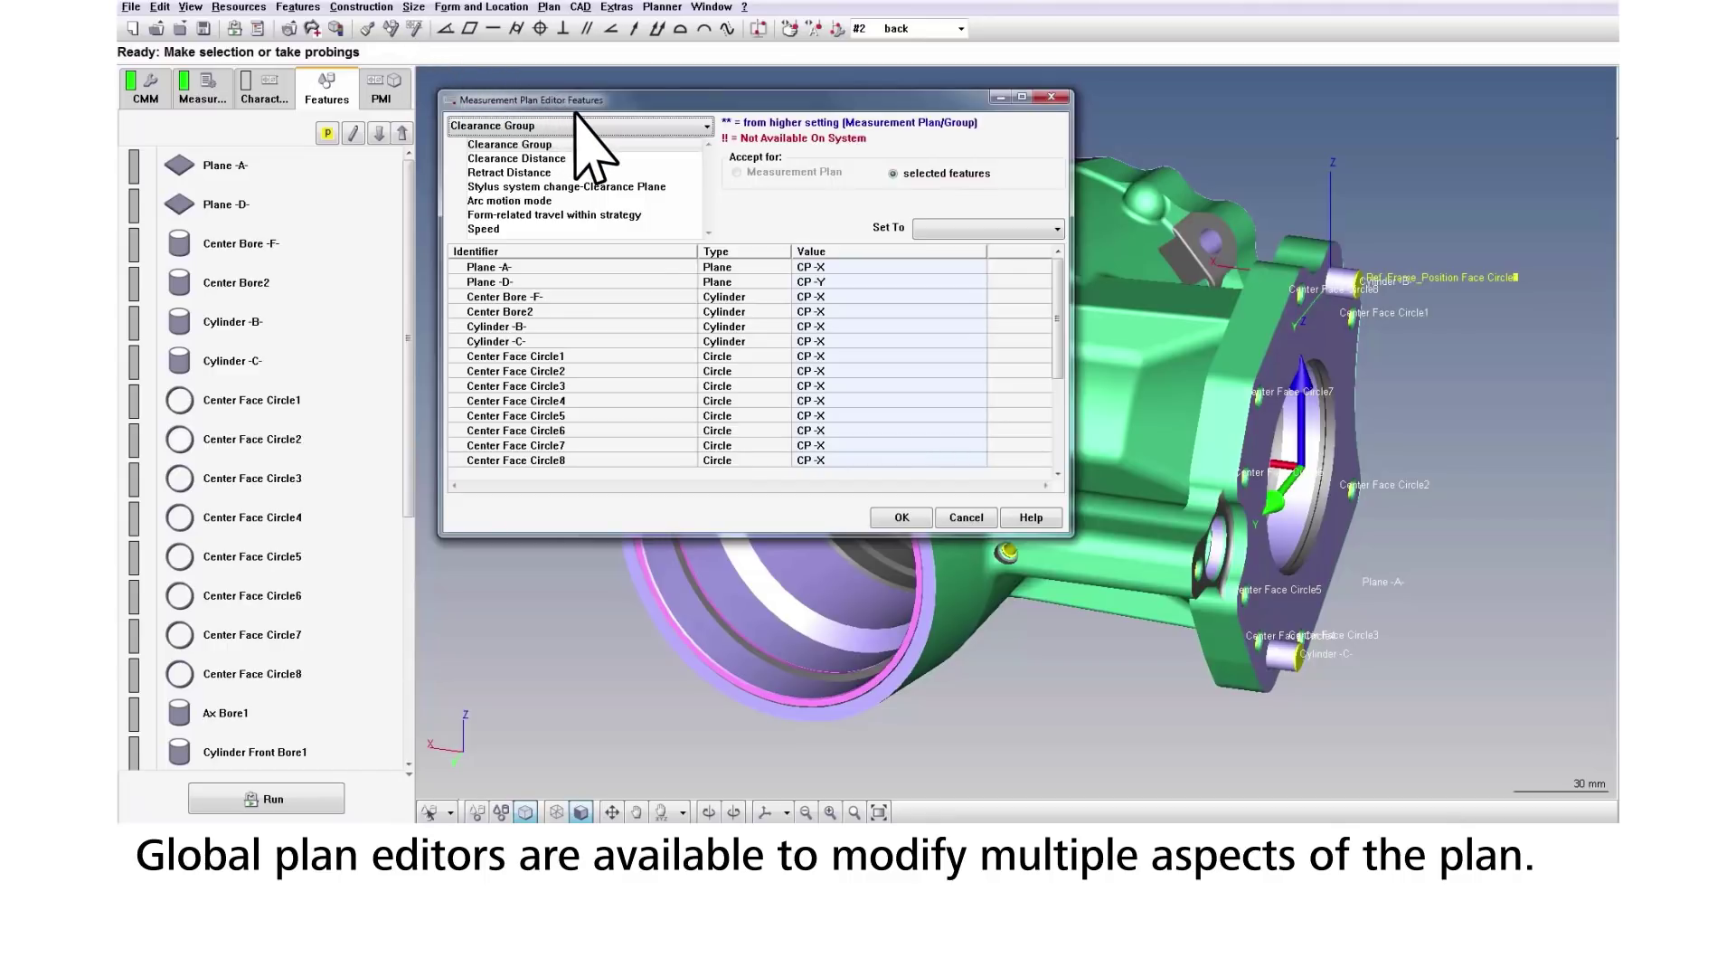
click(570, 124)
mouse_move(539, 376)
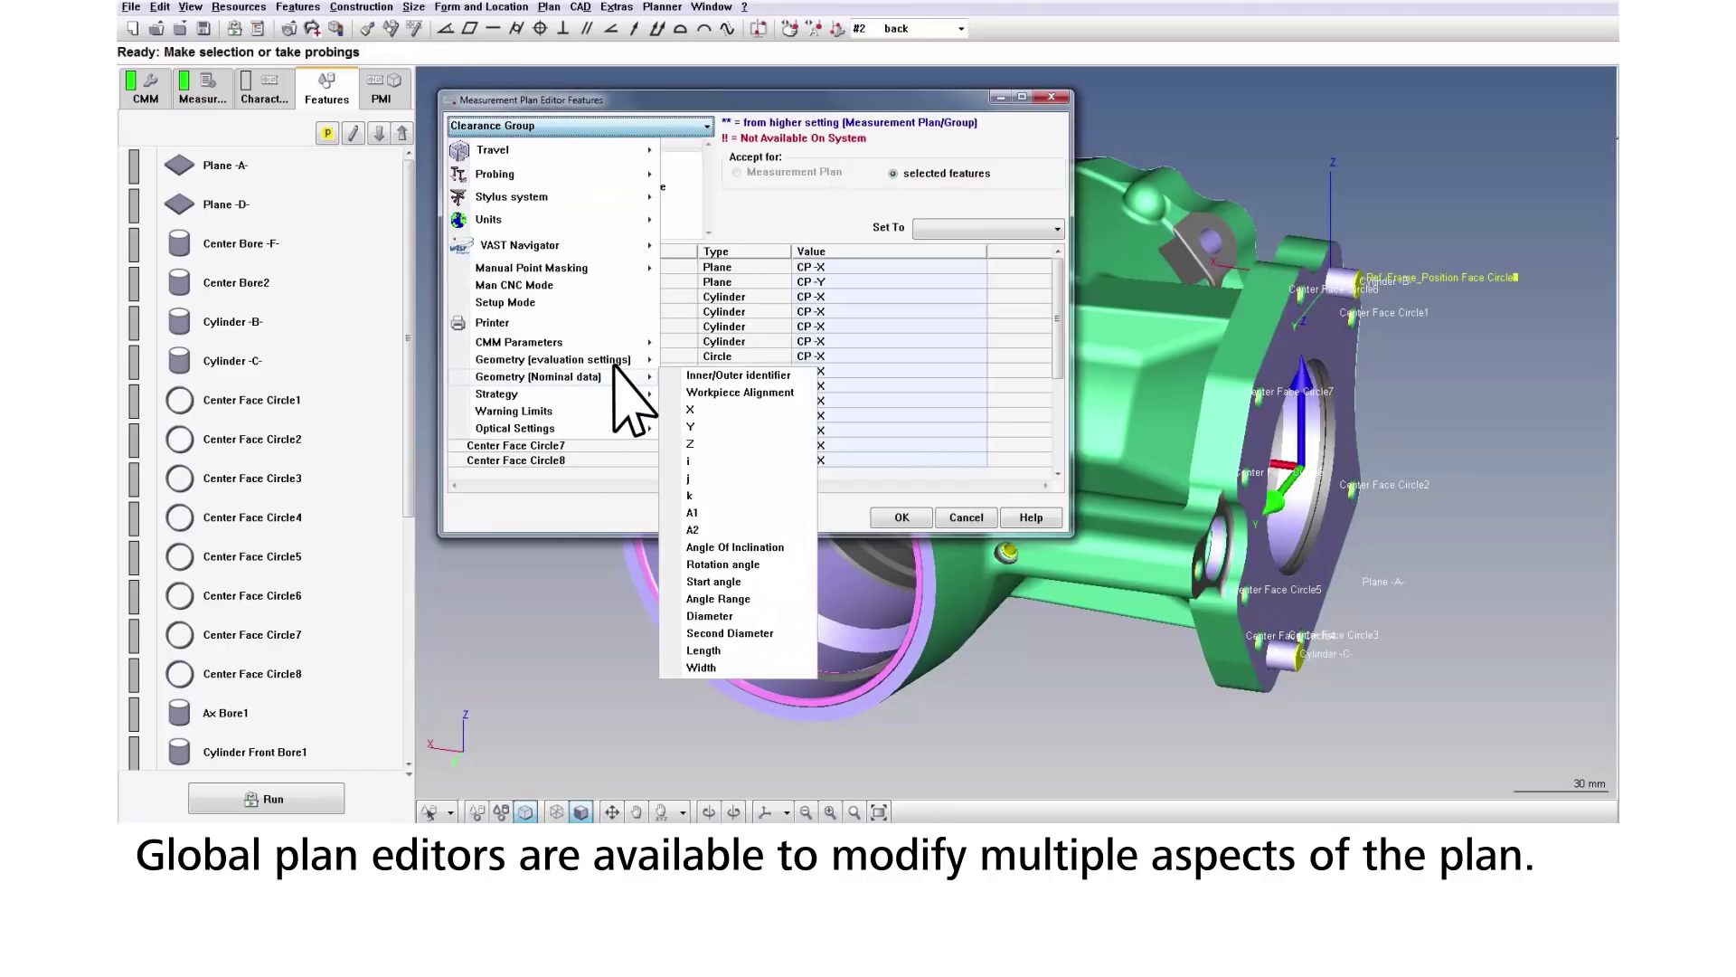
click(746, 615)
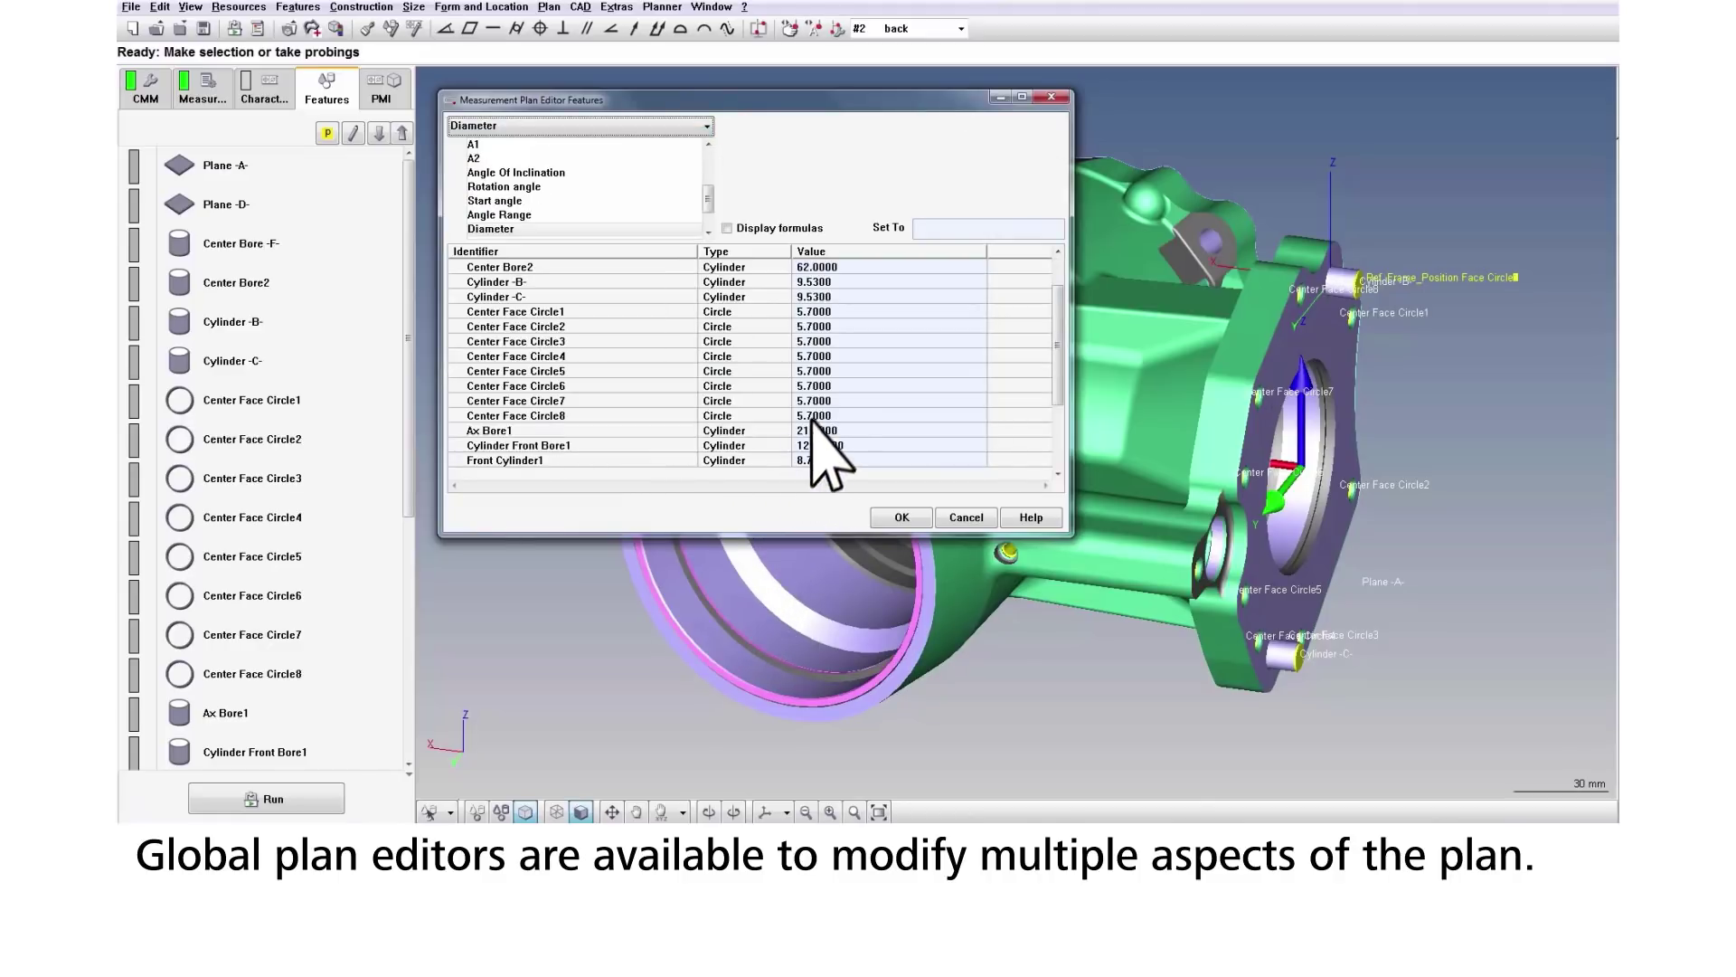
click(858, 312)
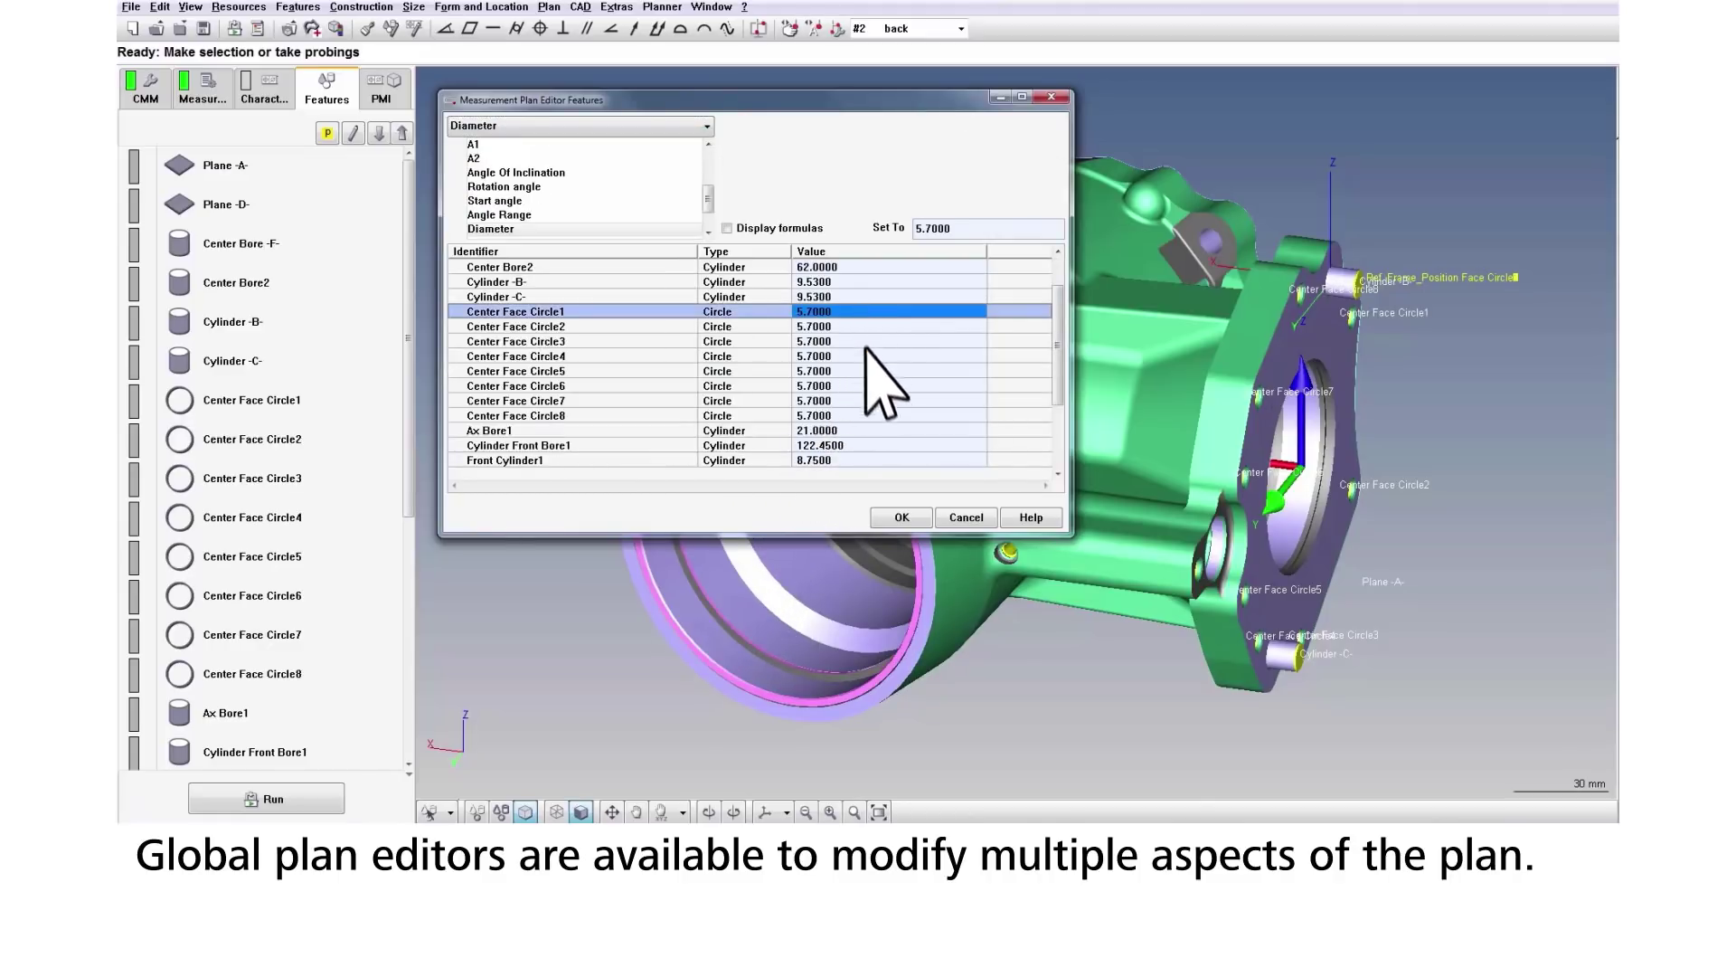
shift+click(880, 414)
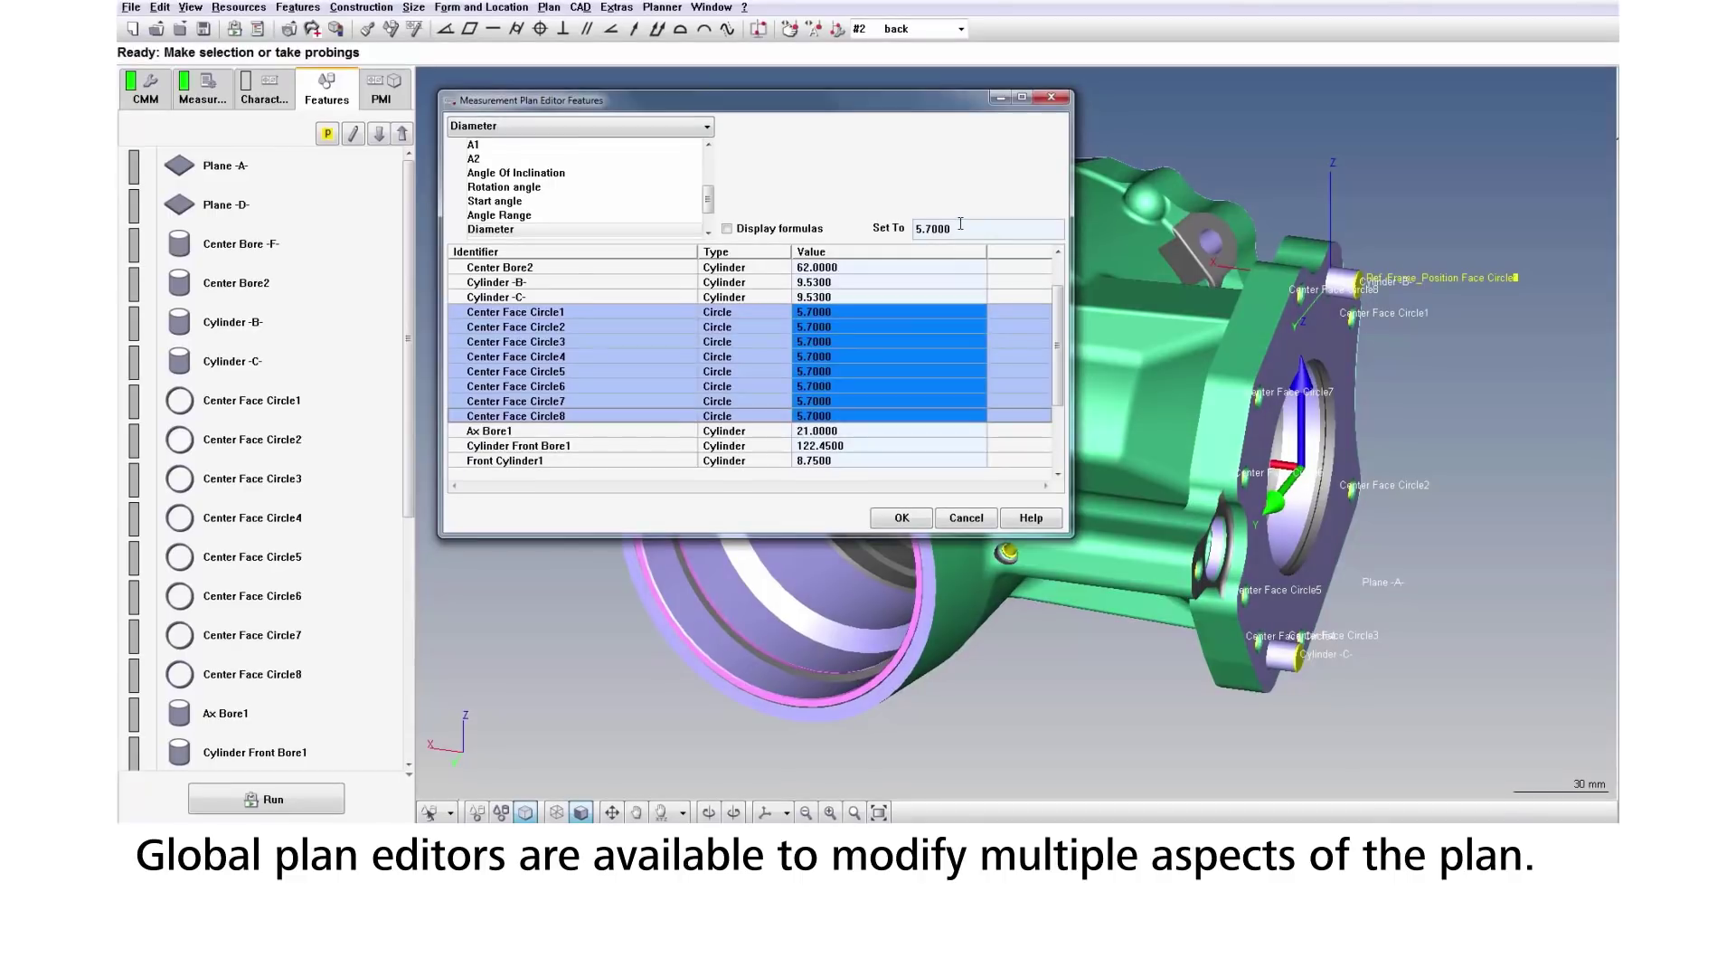
text(6.2000)
key(Return)
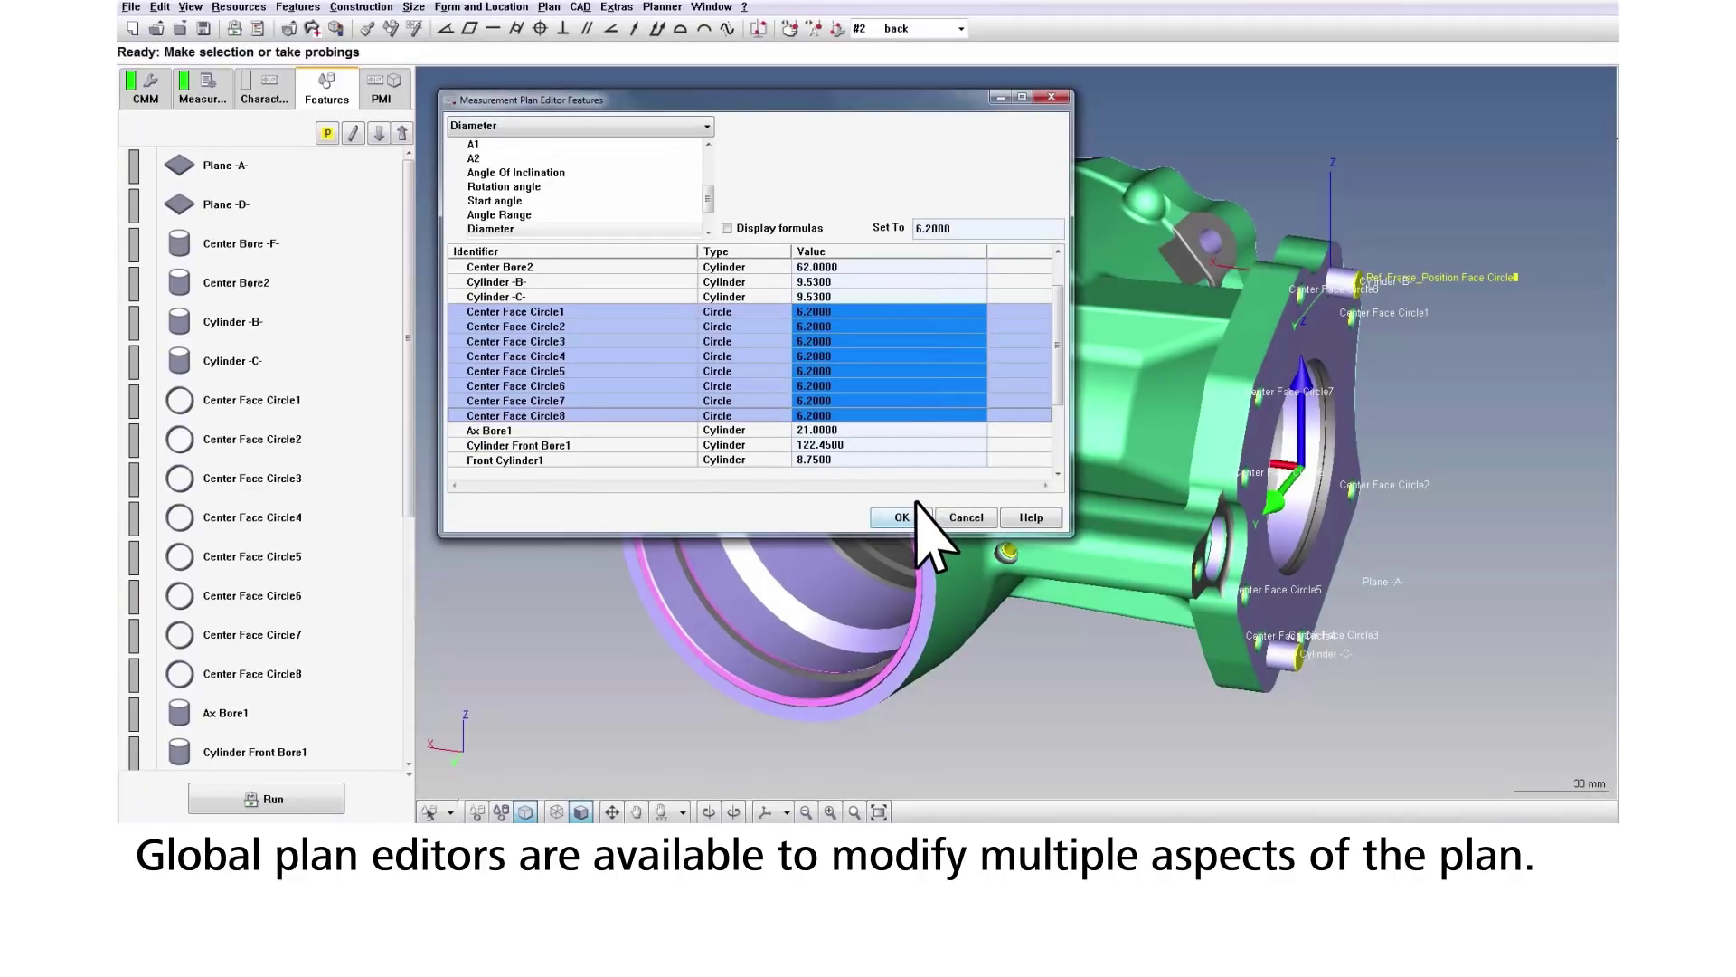